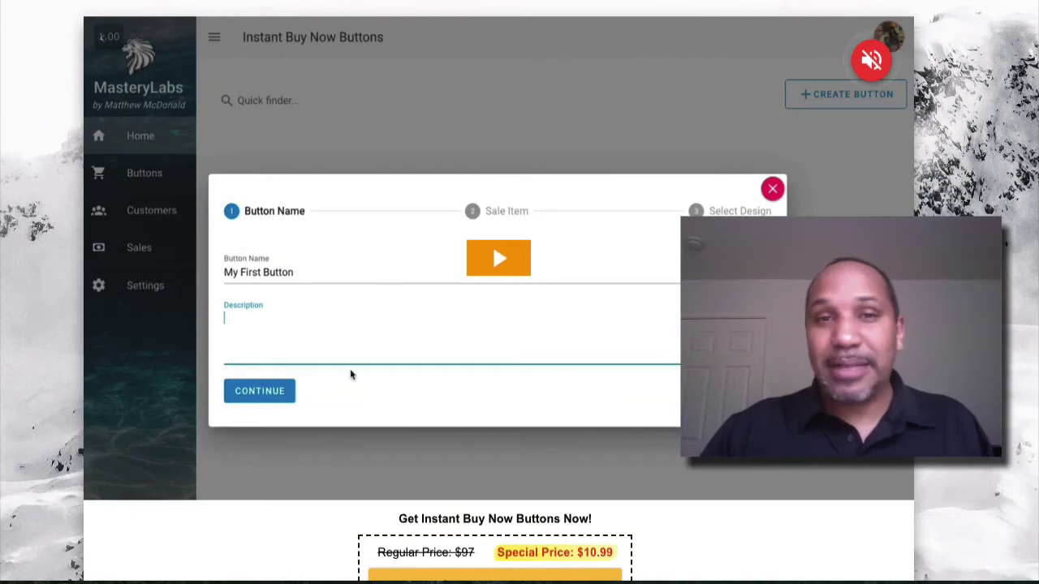
scroll(664, 196, down, 1)
scroll(519, 324, down, 3)
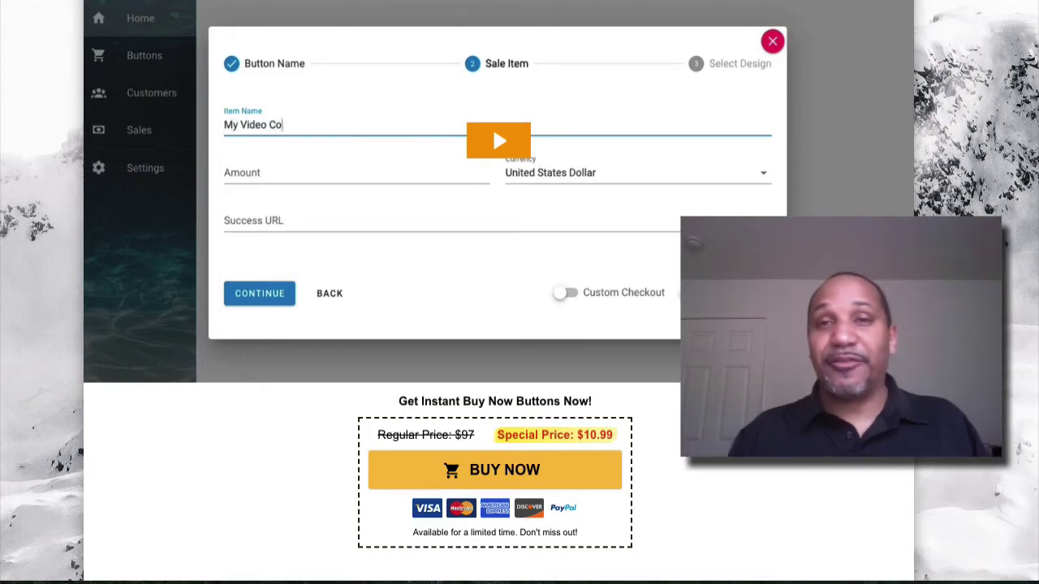
click(344, 174)
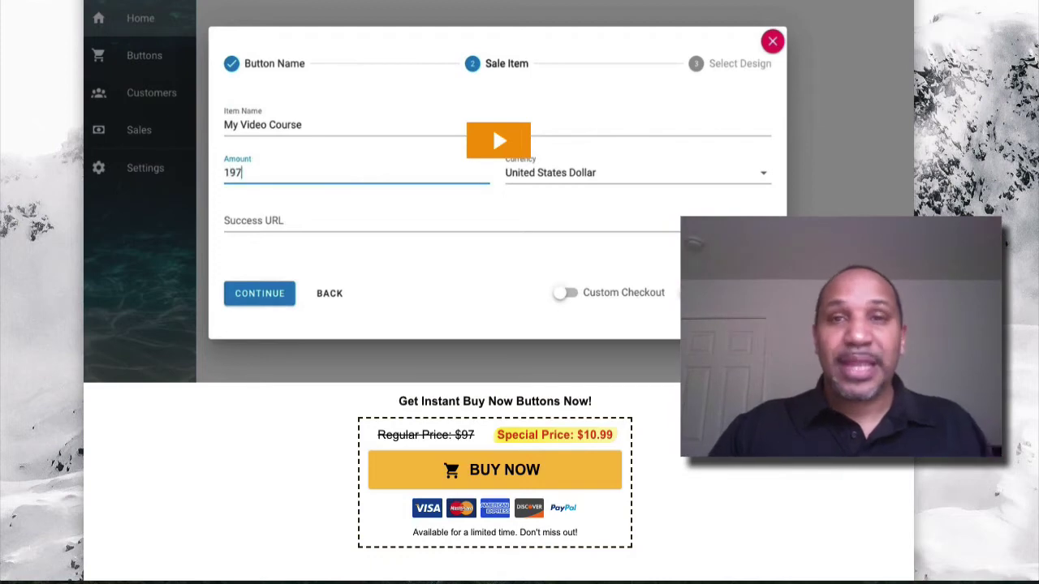
click(408, 225)
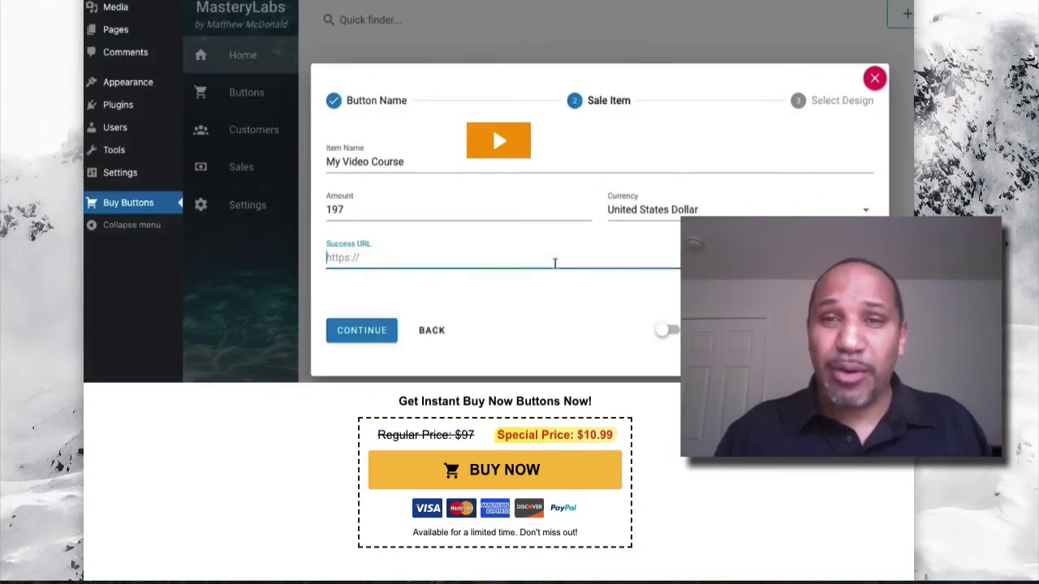
text(http://dev-wp2.test/thanks)
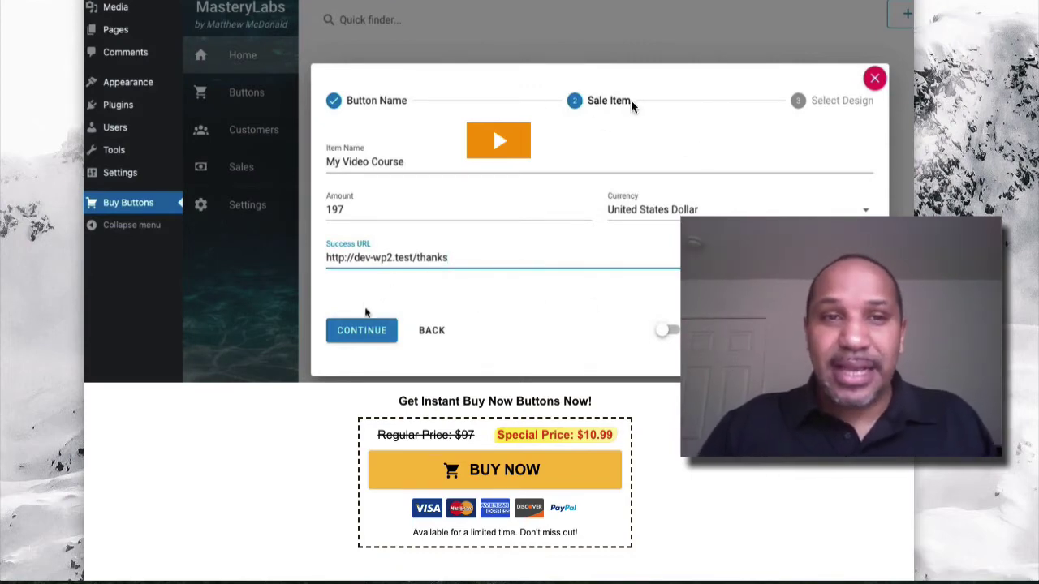
click(357, 335)
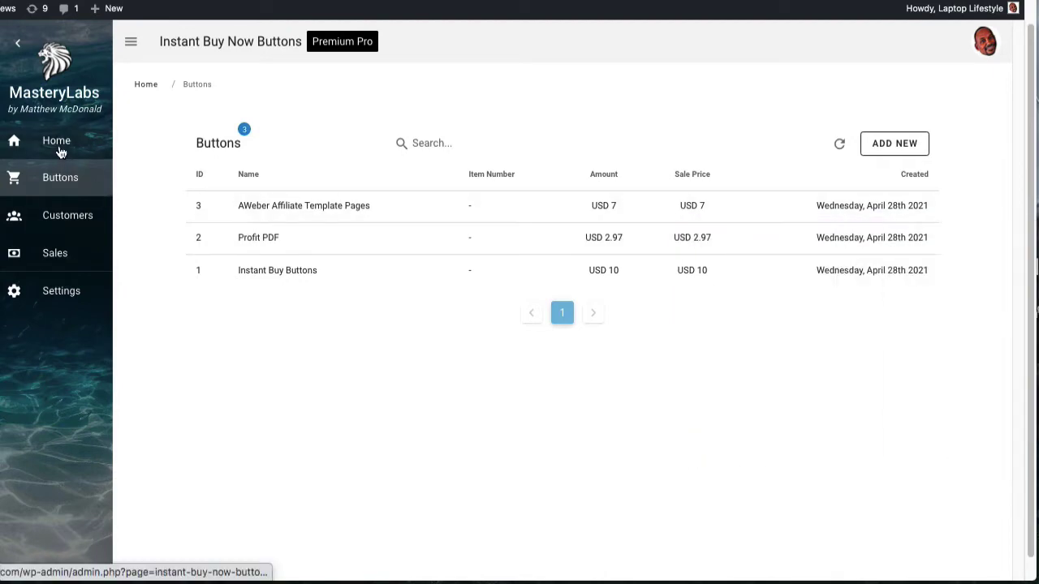
Step: Open the Instant Buy Buttons button for editing from the home overview
click(60, 152)
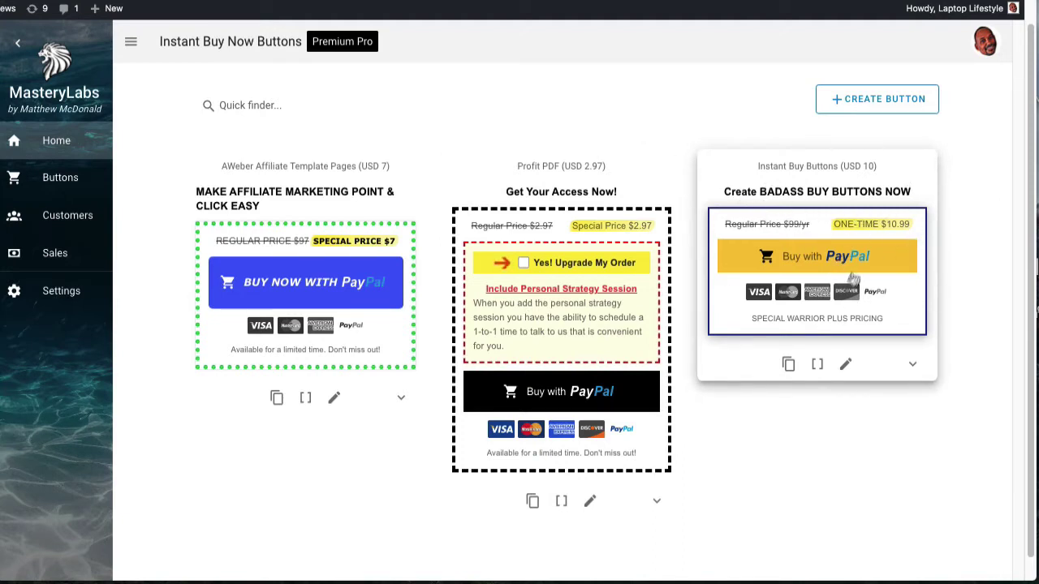
click(844, 365)
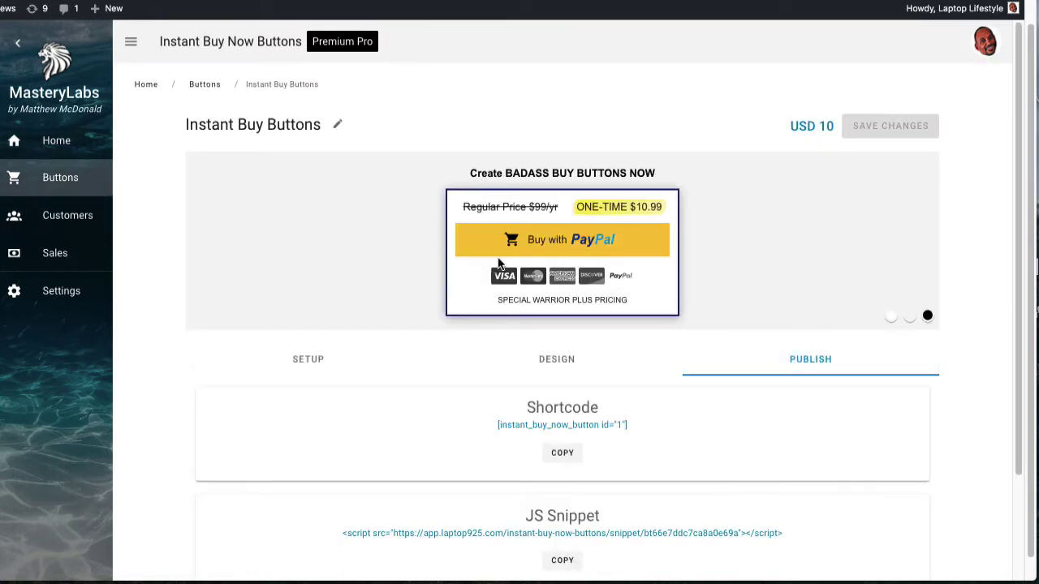
Step: Examine the button's payment type choices and its setup, design and publish settings
scroll(519, 274, down, 2)
click(313, 241)
click(605, 278)
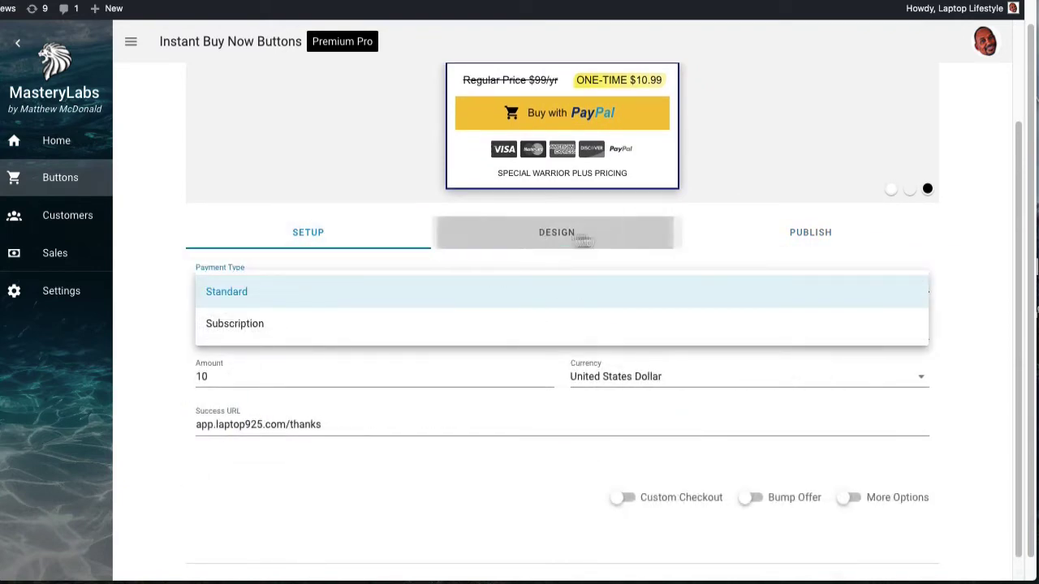
click(557, 237)
click(811, 235)
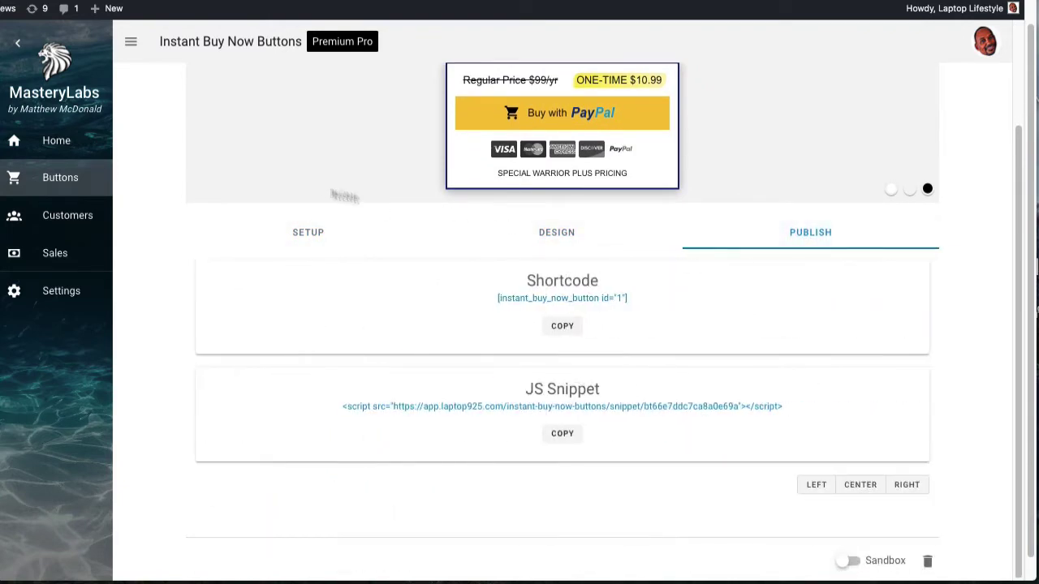
click(341, 235)
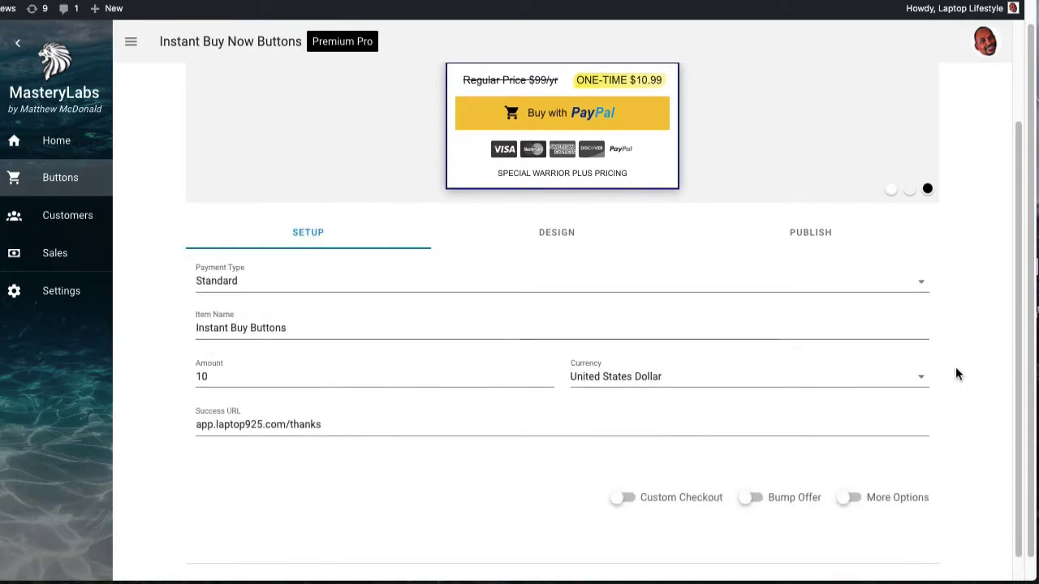
scroll(960, 373, up, 2)
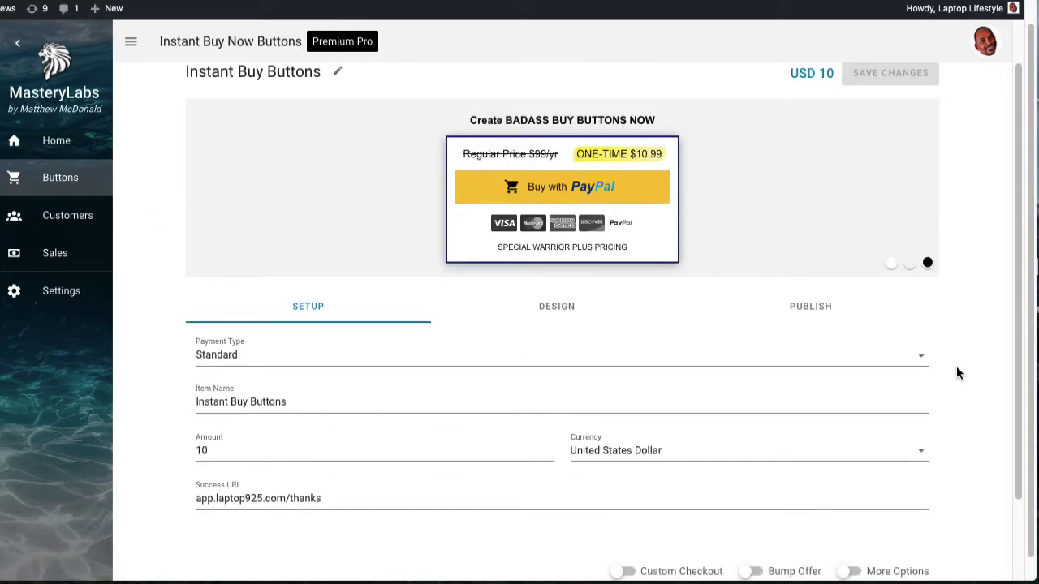
scroll(953, 367, down, 2)
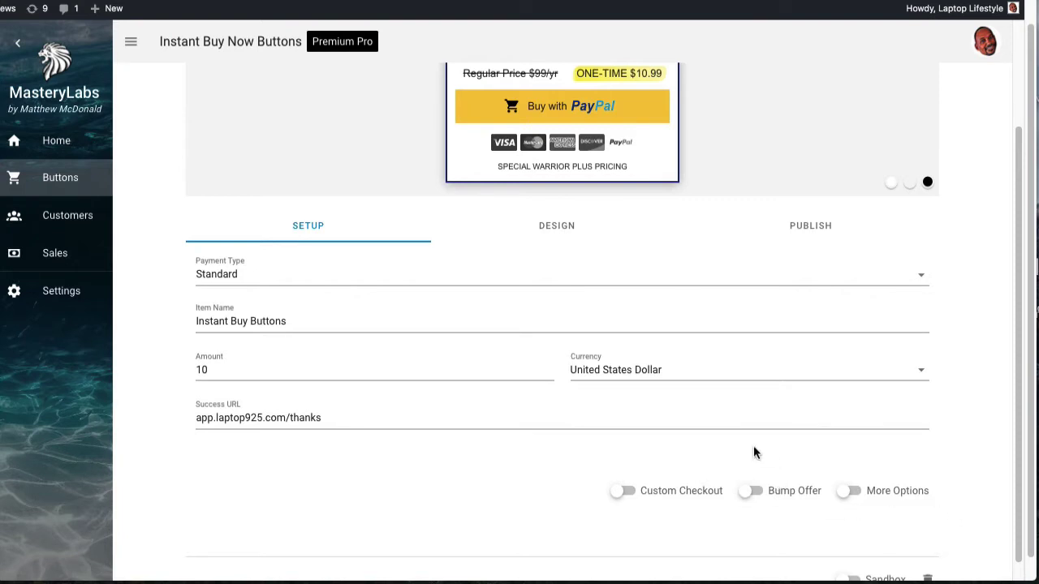
Step: Show the button's design settings and preview it against white, black and light grey backgrounds
click(548, 234)
scroll(341, 341, up, 2)
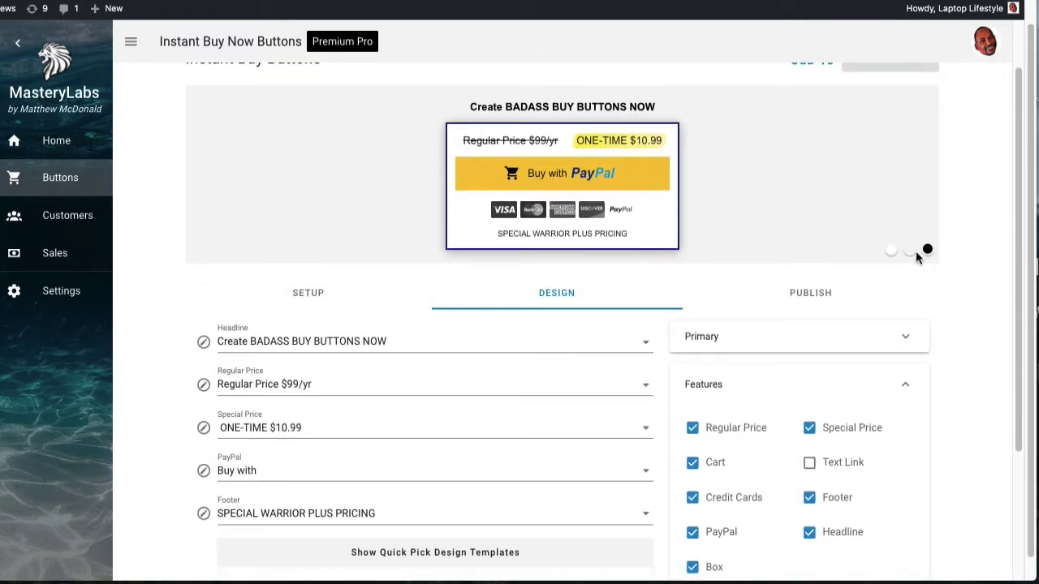
click(890, 251)
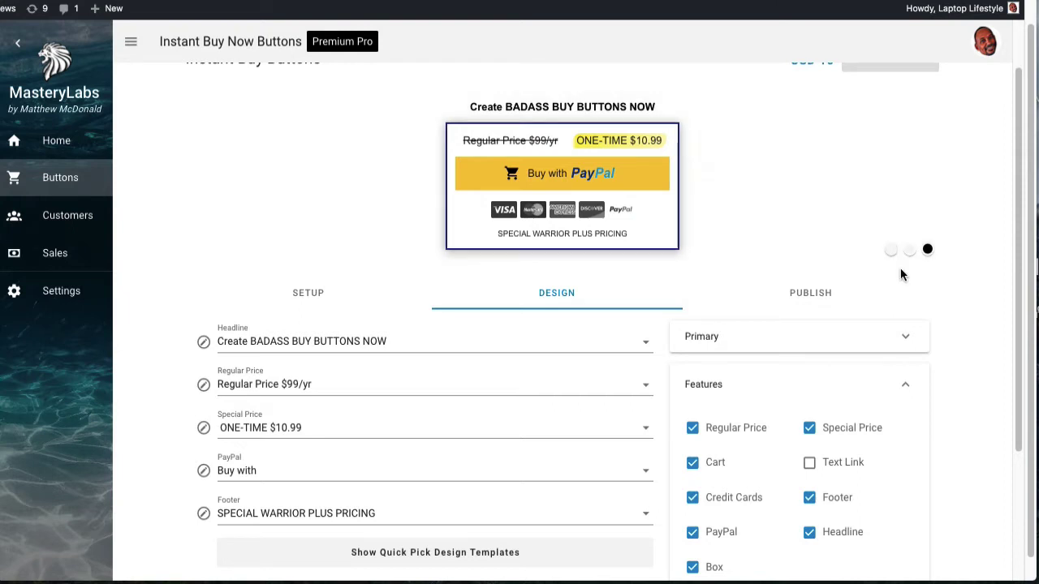
click(928, 250)
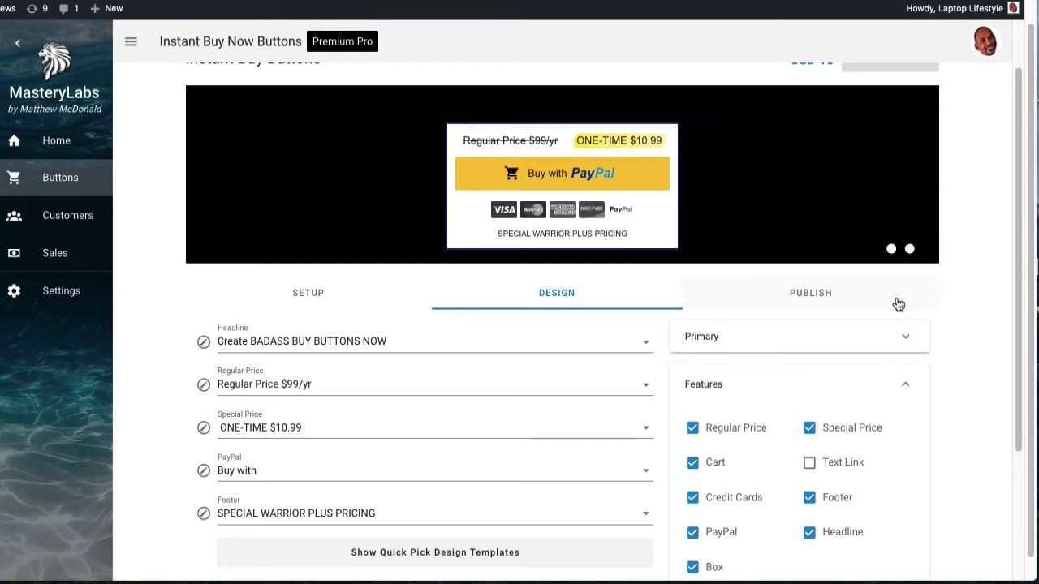
click(909, 251)
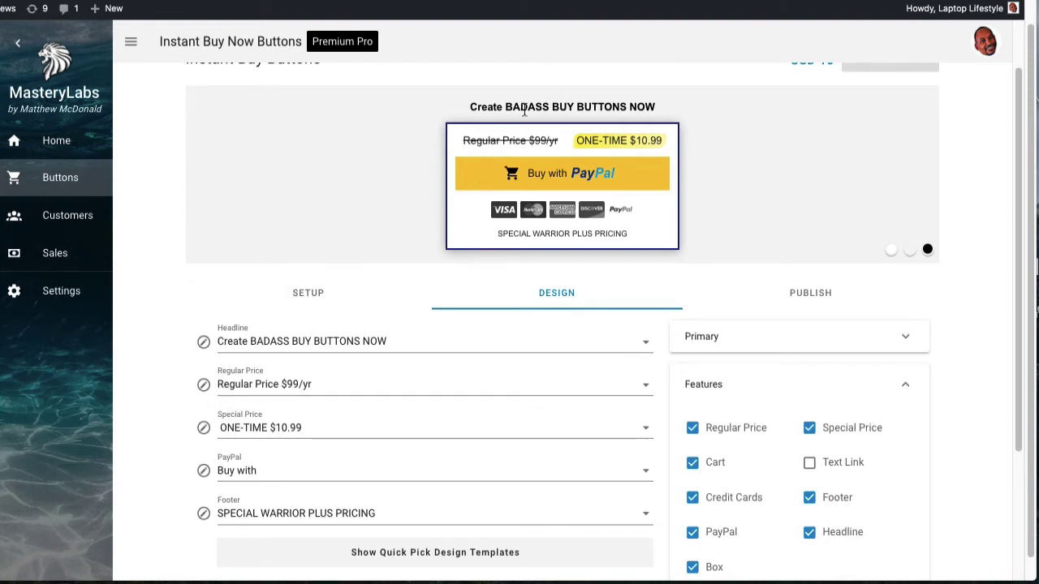
Step: Try bold formatting on the headline and set its text colour to blue with RGB 63, 81, 181
click(203, 341)
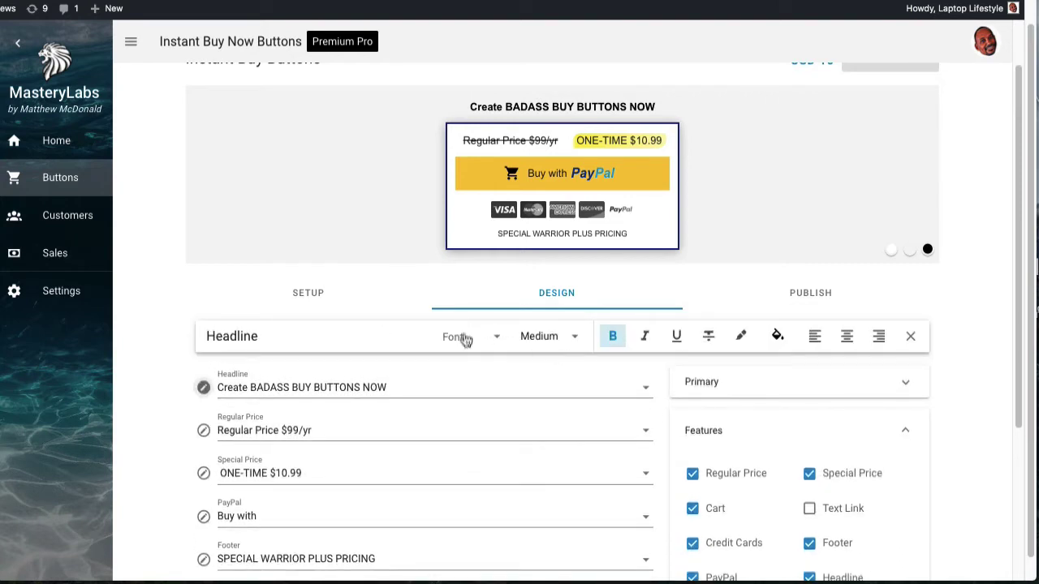
click(614, 339)
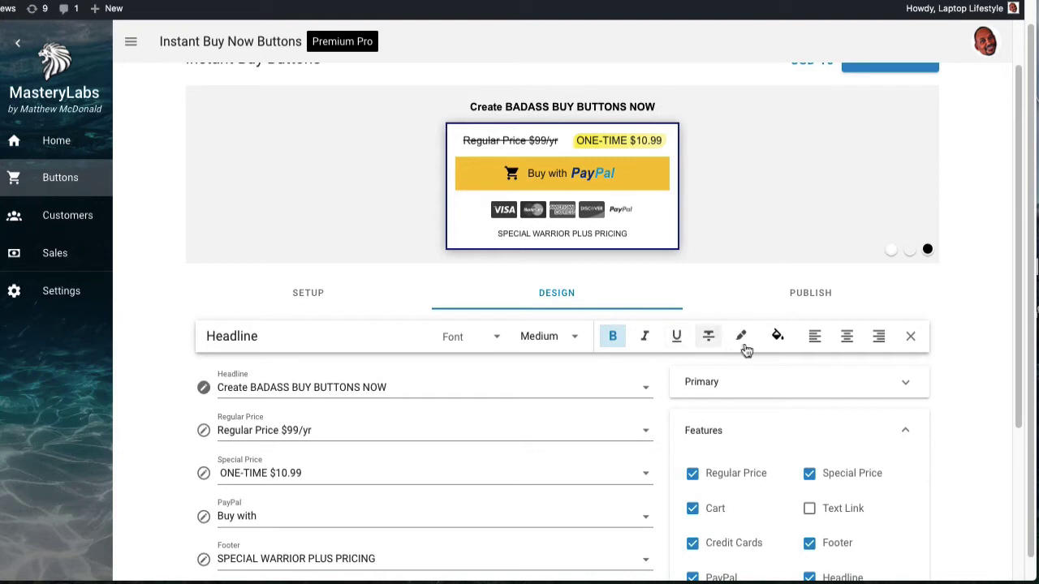
click(778, 335)
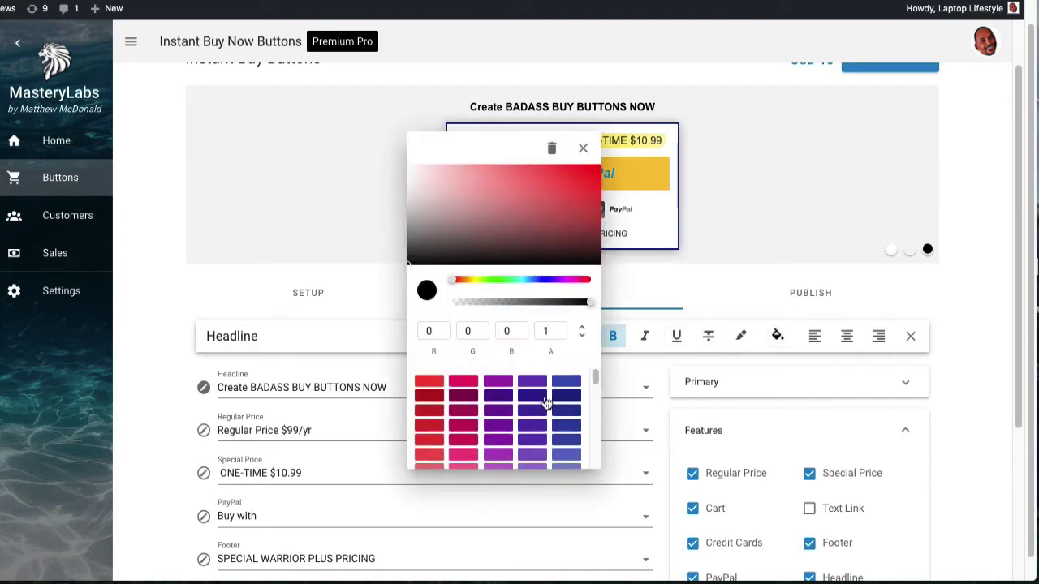
click(566, 382)
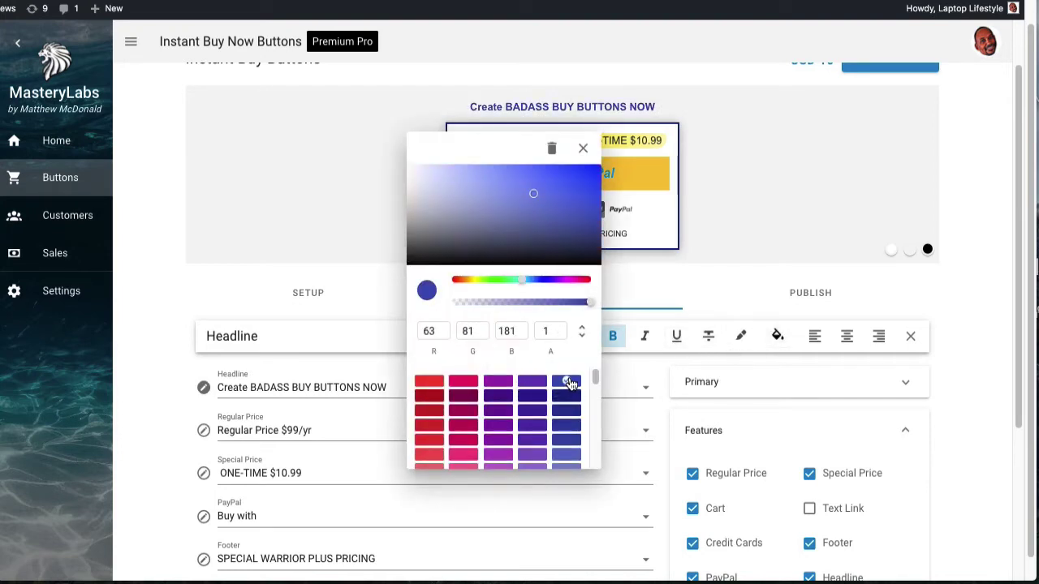
click(581, 148)
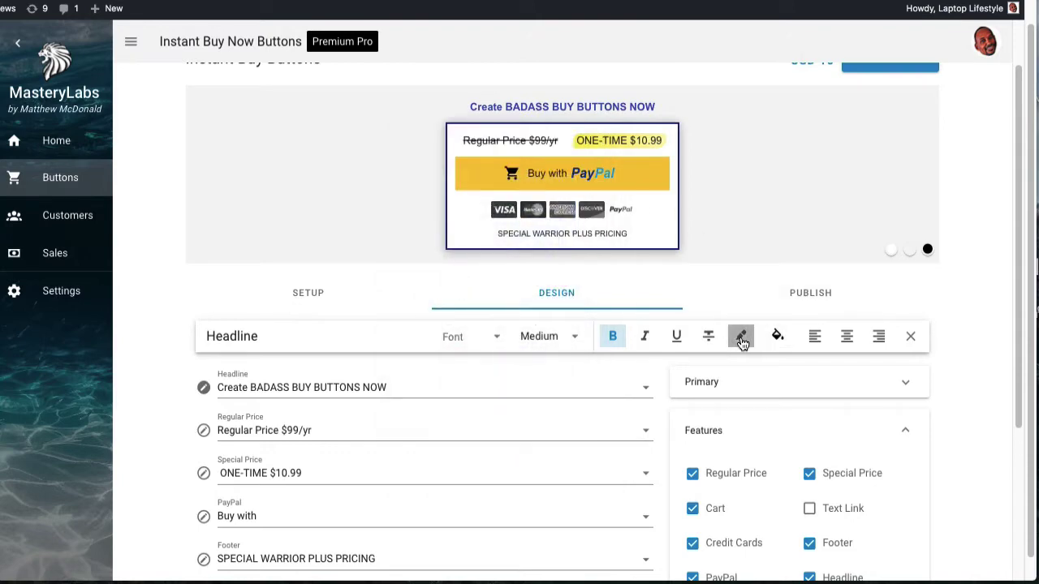
Step: Toggle highlighting of the headline text on and off
click(741, 343)
click(741, 343)
click(742, 343)
click(741, 343)
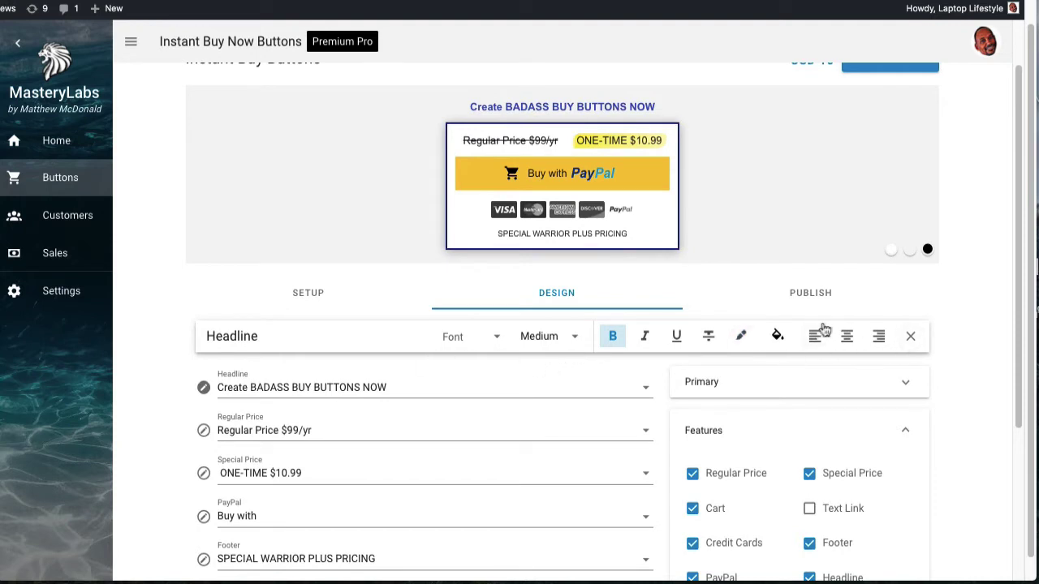
Step: Set the headline's text colour back to black with RGB 0, 0, 0 and close its formatting options
click(776, 336)
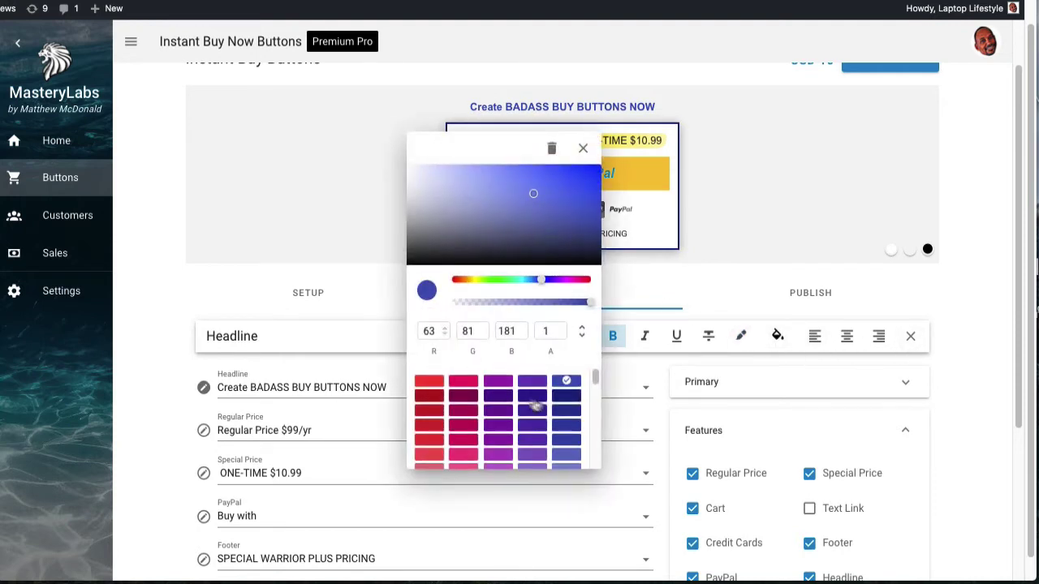
drag(434, 247, 407, 264)
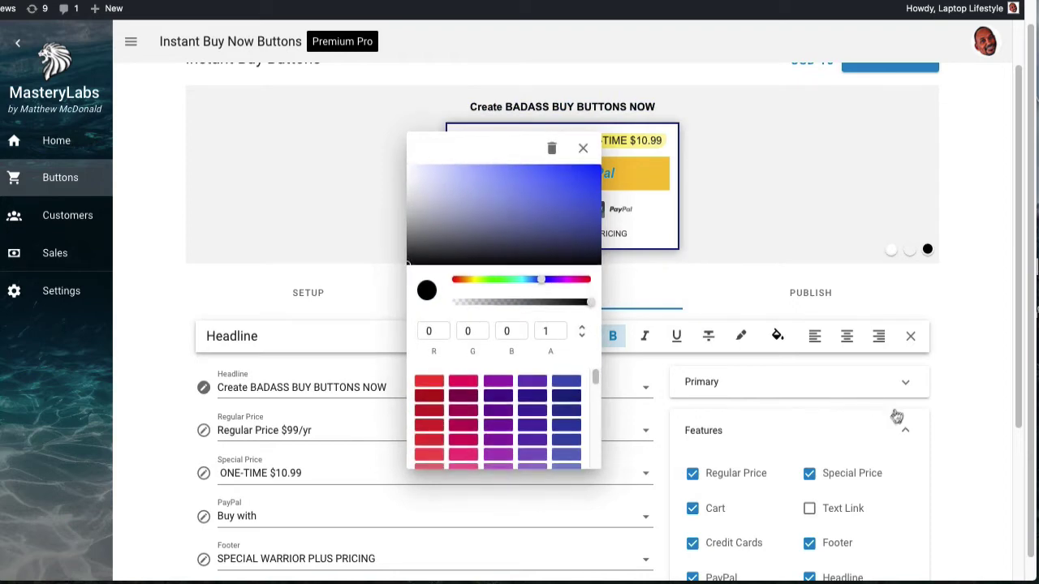
click(911, 337)
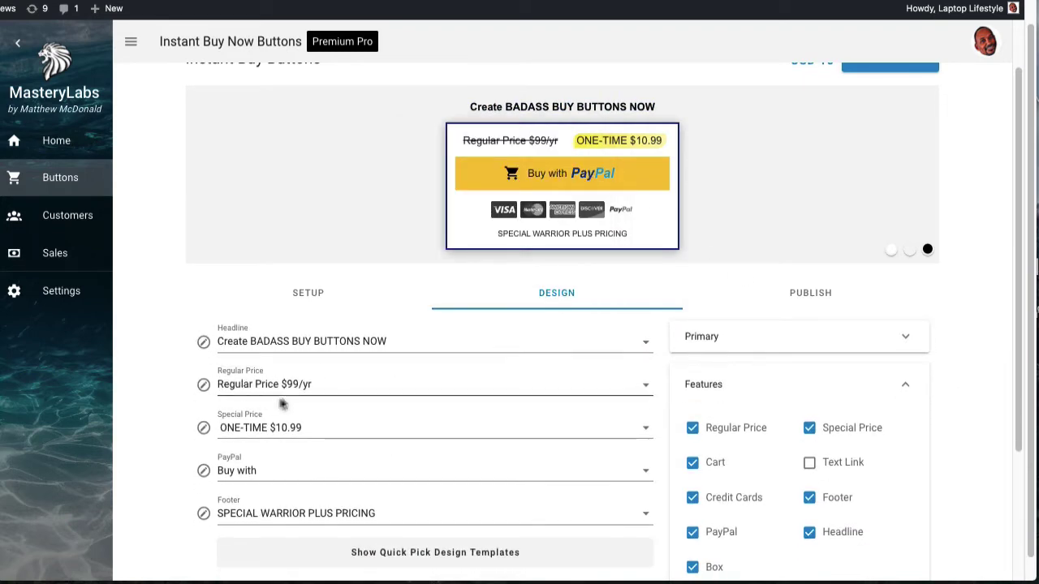
Step: View the preset wordings offered for the regular price text without changing it
click(285, 391)
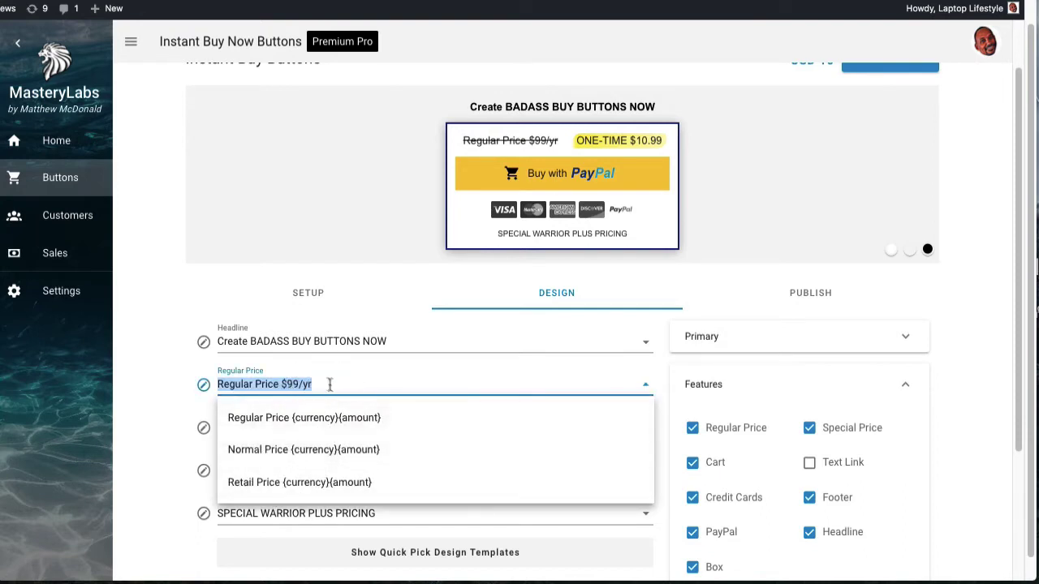
click(322, 388)
click(192, 401)
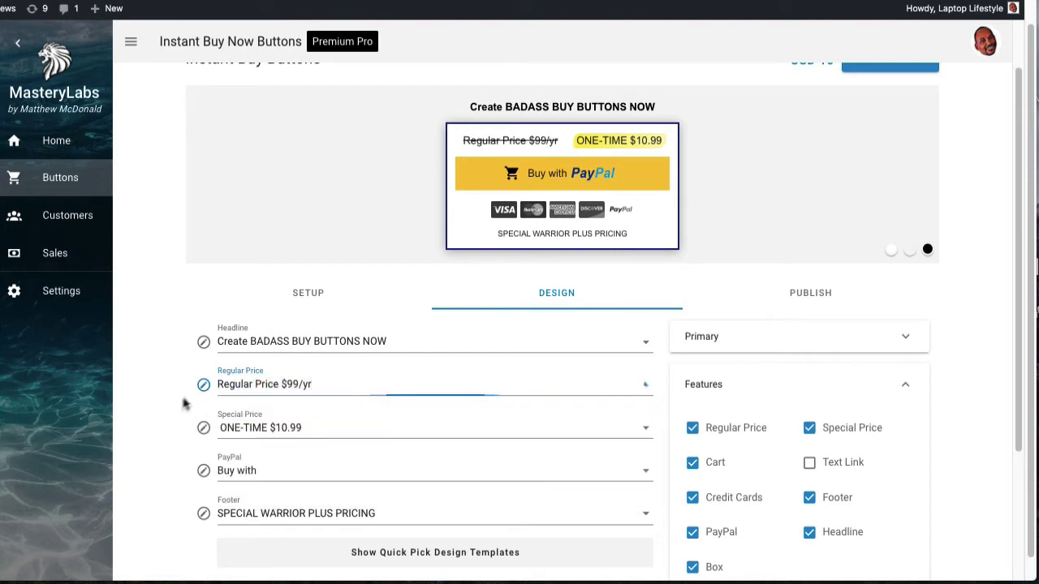
Step: Replace the special price text with "FLASH SALE $10.99"
click(276, 427)
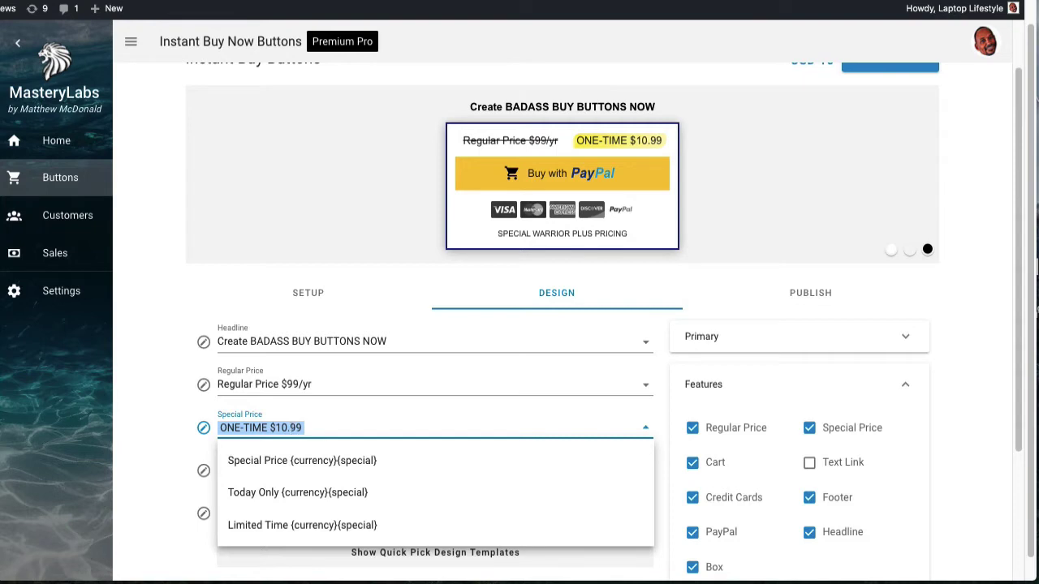
text(FLASH SALE)
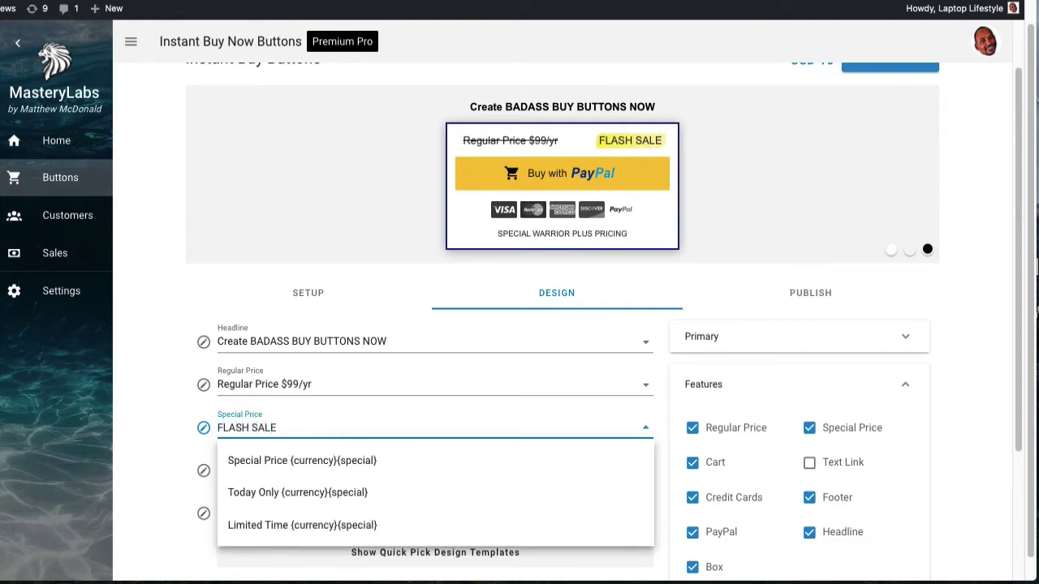
text( $10.99)
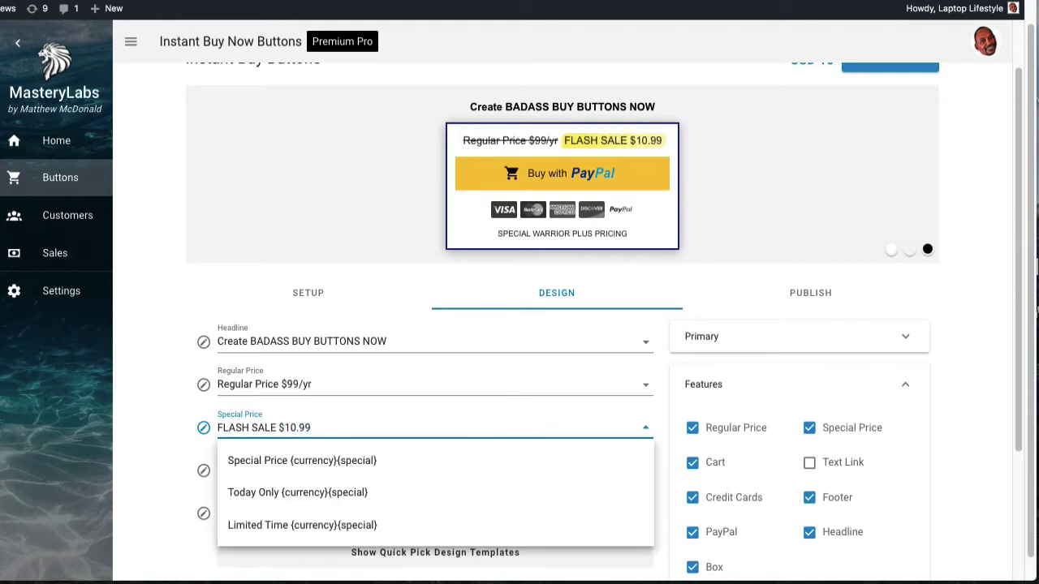
Step: Try bold formatting on the special price text and close its formatting options
click(203, 427)
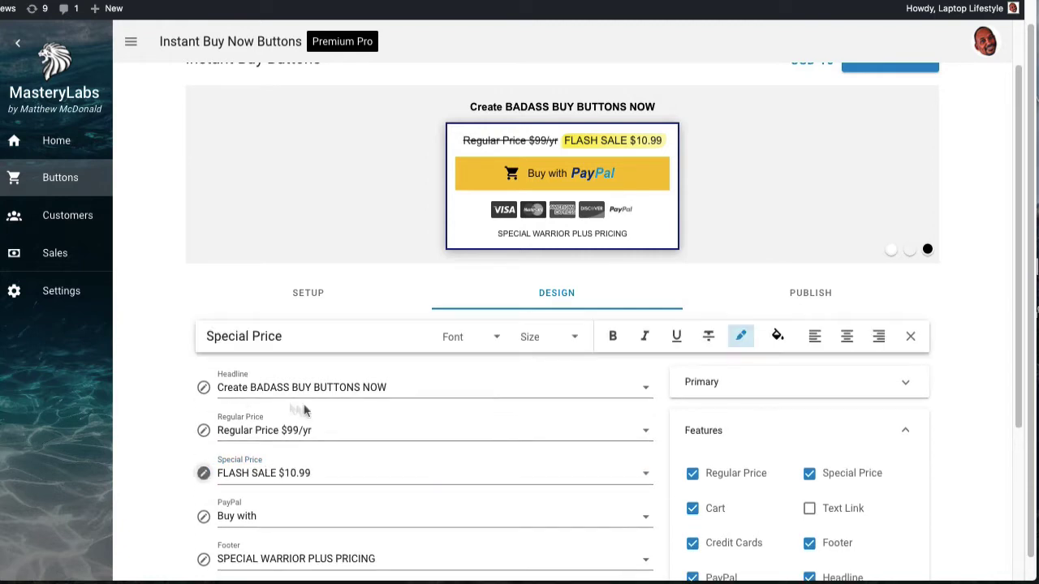
click(614, 337)
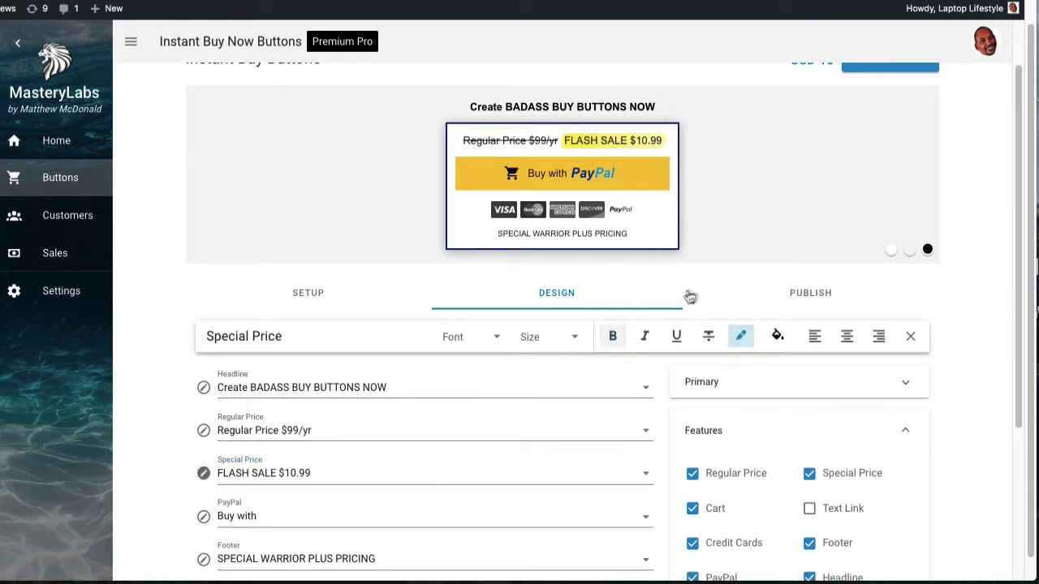
scroll(170, 387, down, 2)
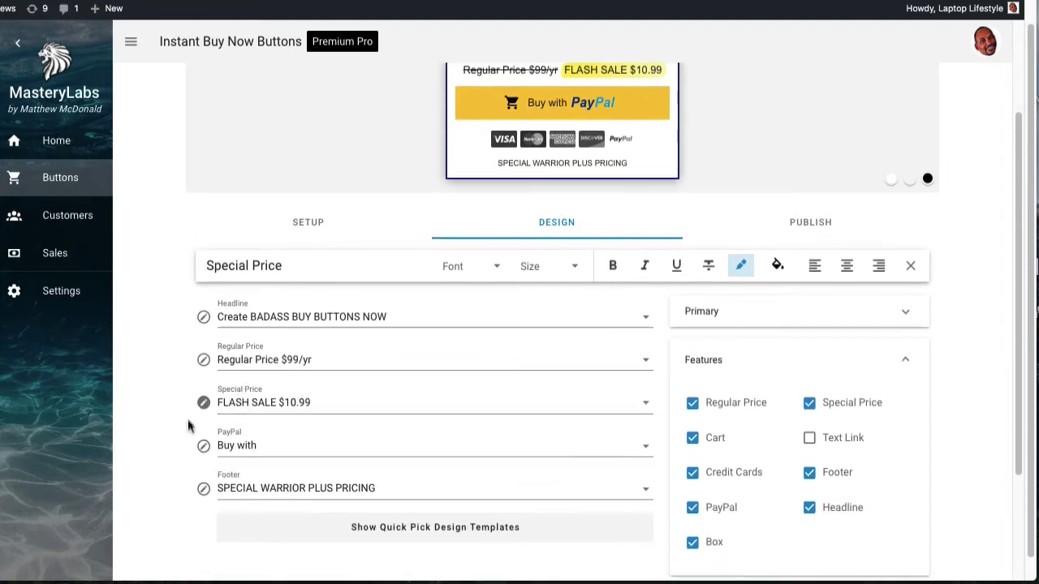
click(204, 403)
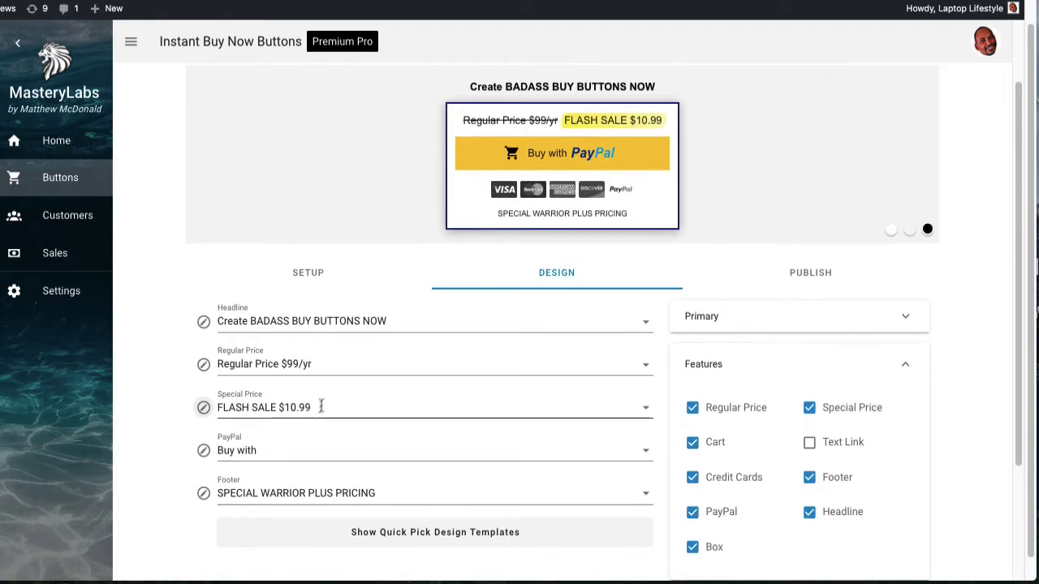
Step: Replace the special price text with the preset wording "Limited Time {currency}{special}"
triple_click(308, 408)
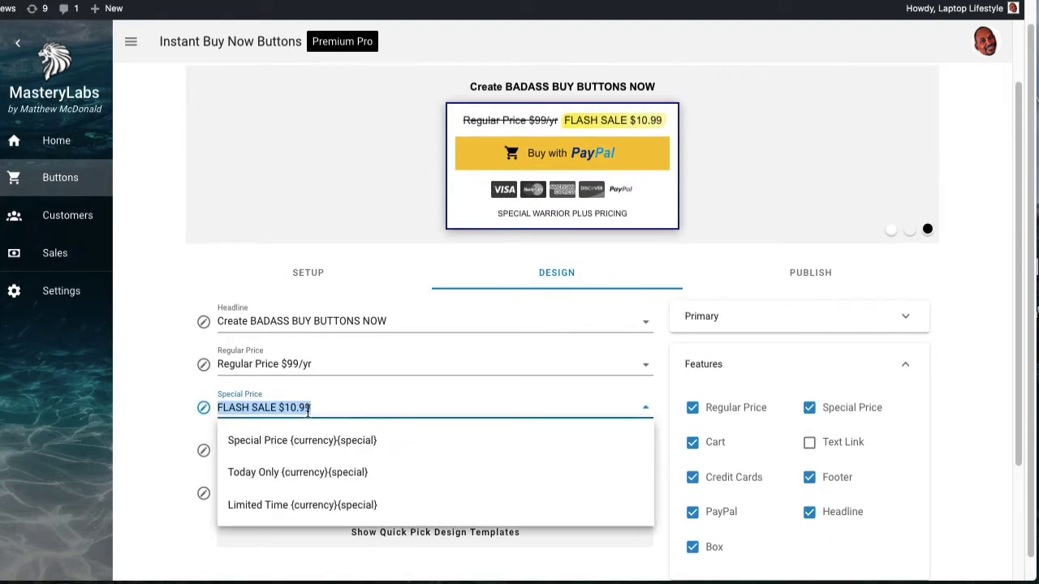
click(279, 506)
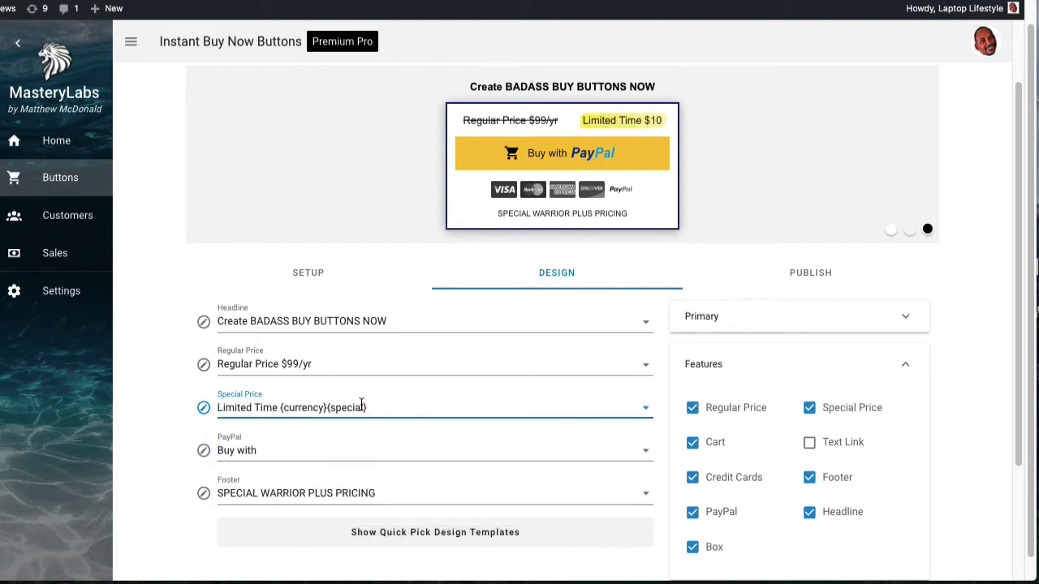
click(168, 386)
scroll(195, 406, down, 1)
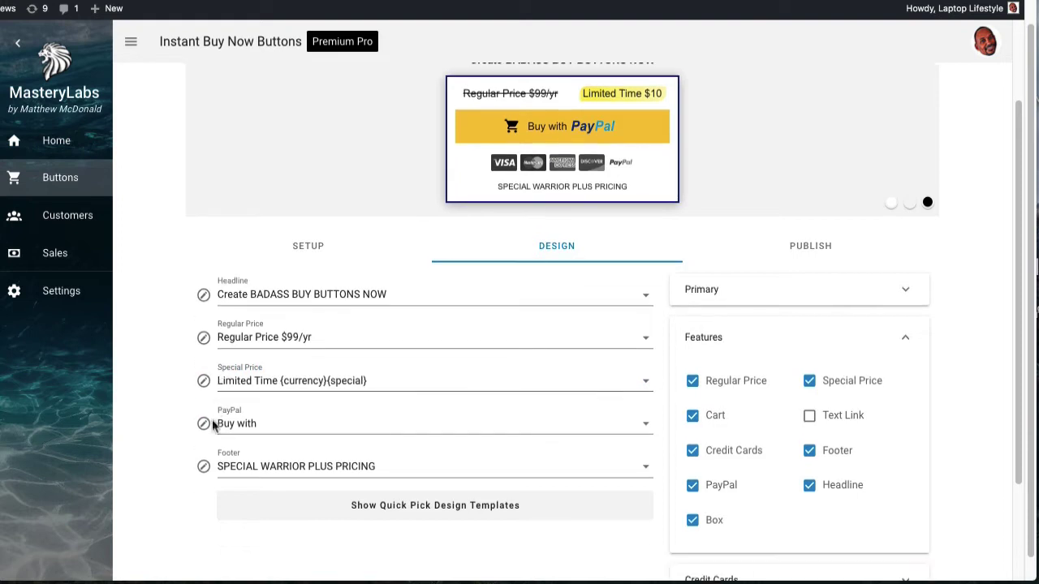
Step: Try "TRUSTED WITH" as the PayPal text and return it to the "Buy with" preset
click(285, 429)
key(BackSpace)
text(TRUSTED )
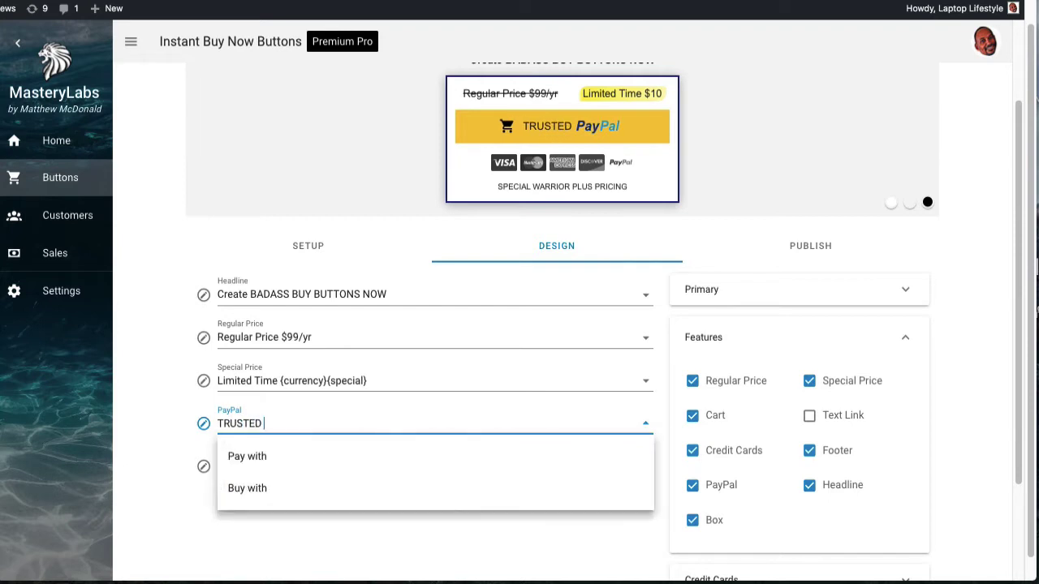
text(W)
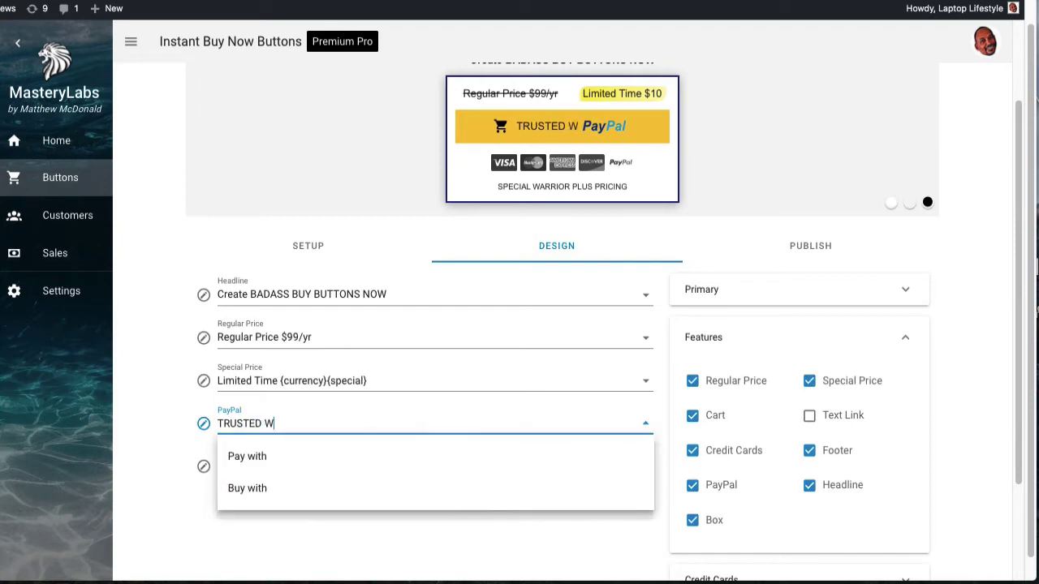
text(ITH)
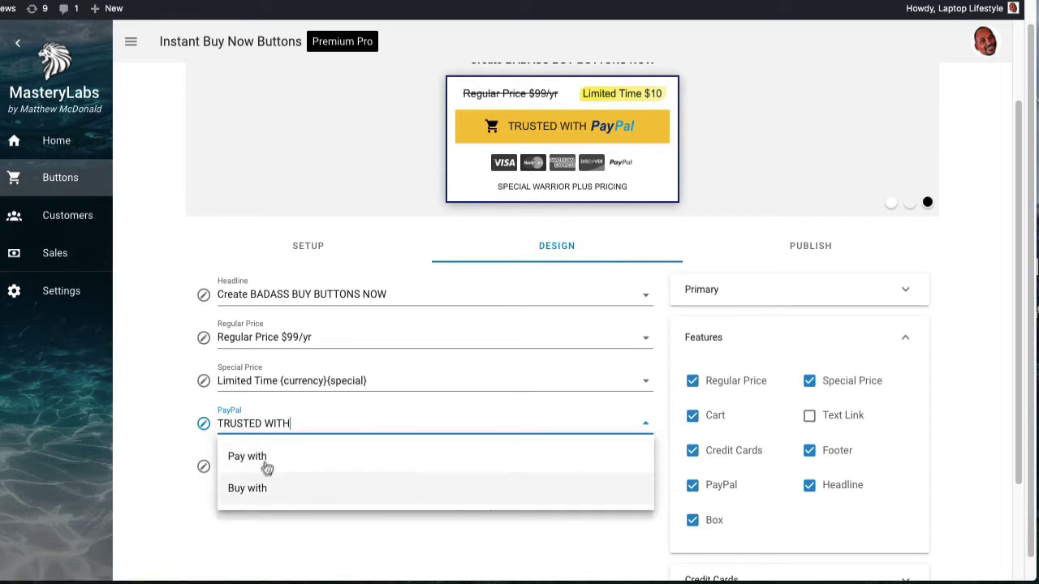
click(267, 490)
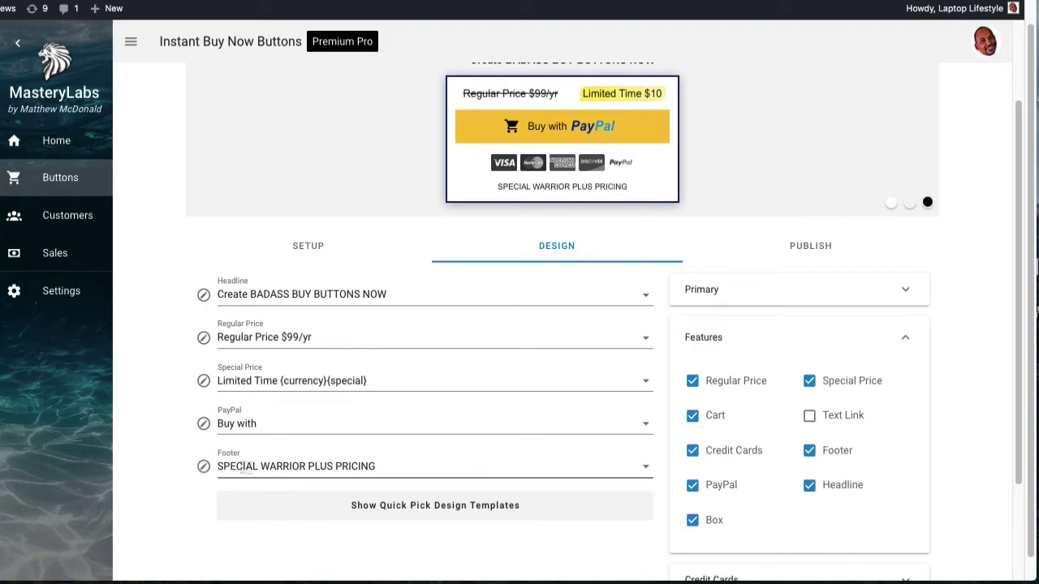
Step: Browse the quick pick design templates from the plain PayPal buttons to the boxed Add To Cart designs and hide them without applying one
scroll(430, 455, down, 2)
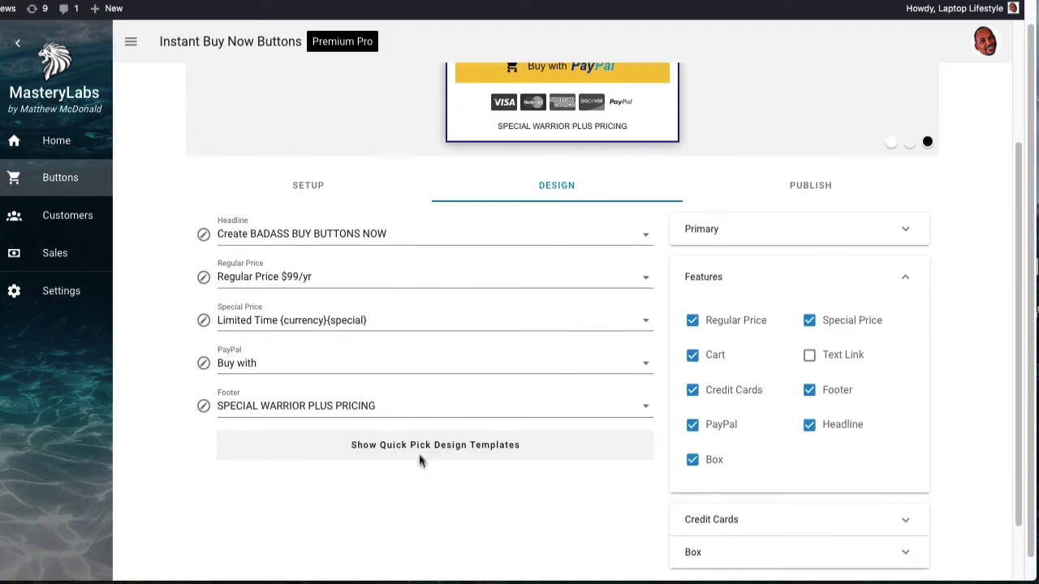
click(422, 454)
scroll(434, 438, down, 8)
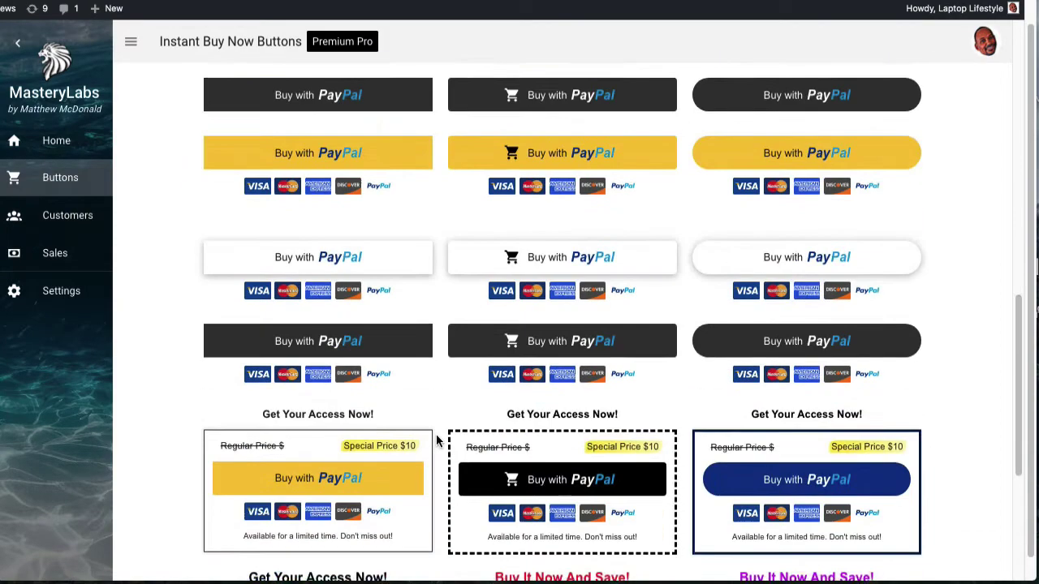
scroll(436, 441, down, 5)
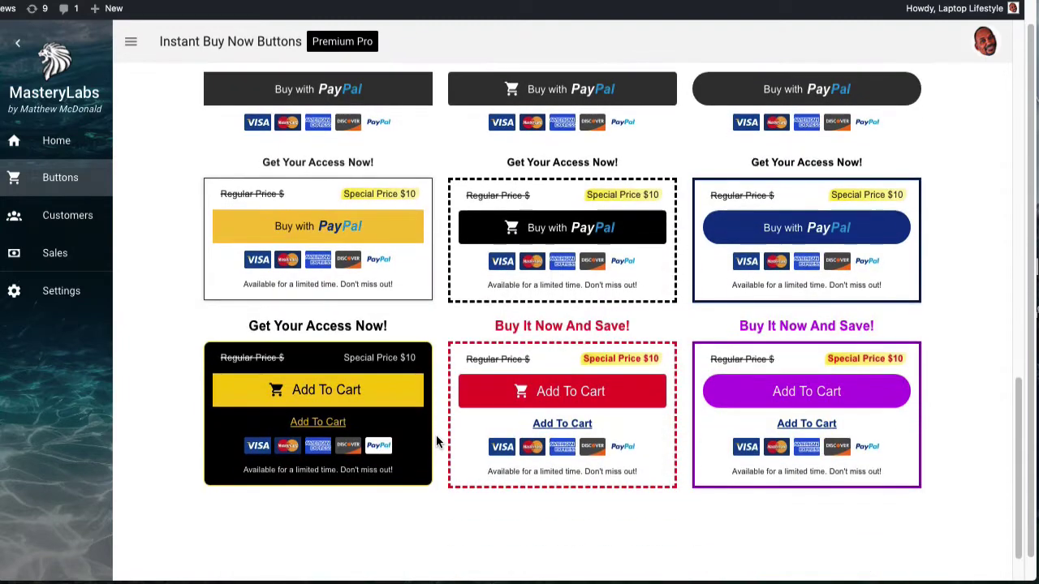
scroll(435, 435, down, 2)
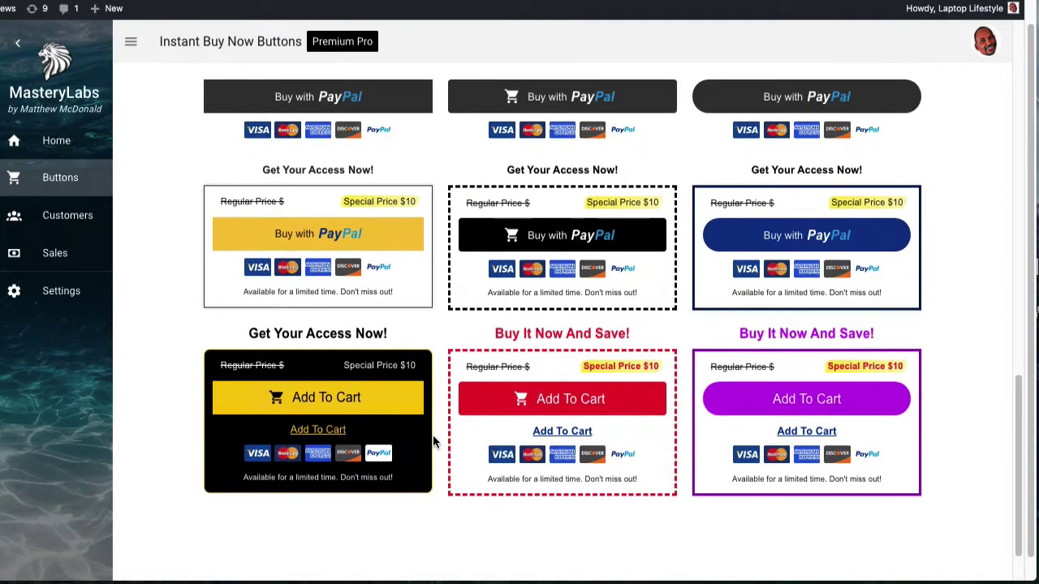
scroll(433, 435, up, 10)
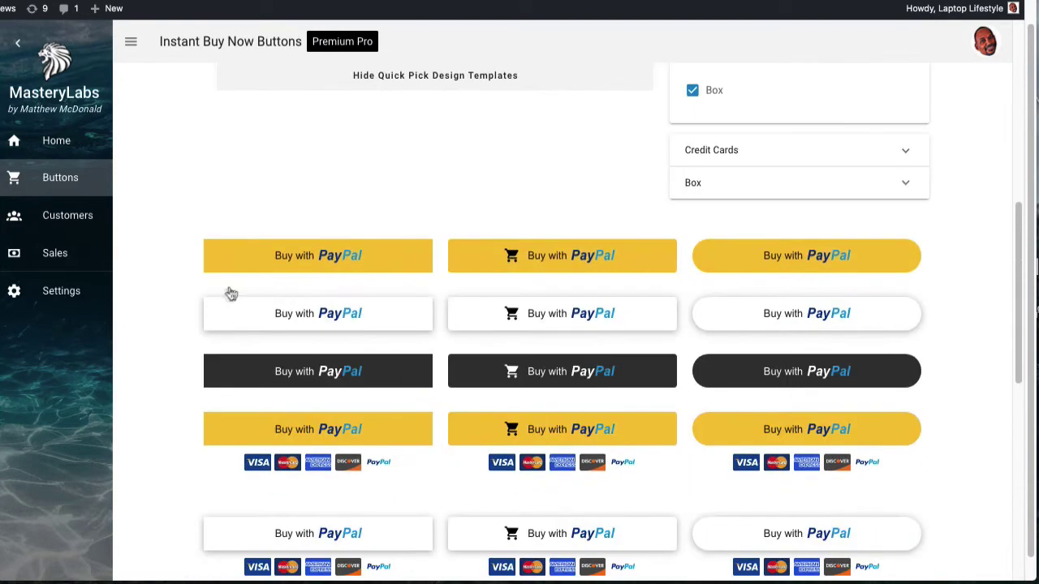
scroll(721, 378, down, 2)
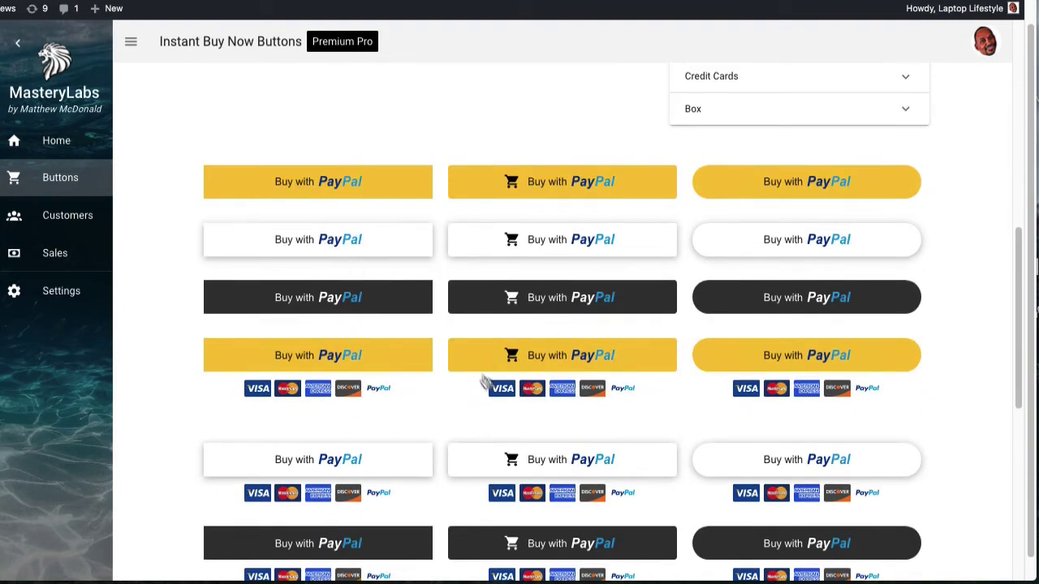
scroll(513, 380, down, 1)
scroll(614, 410, down, 6)
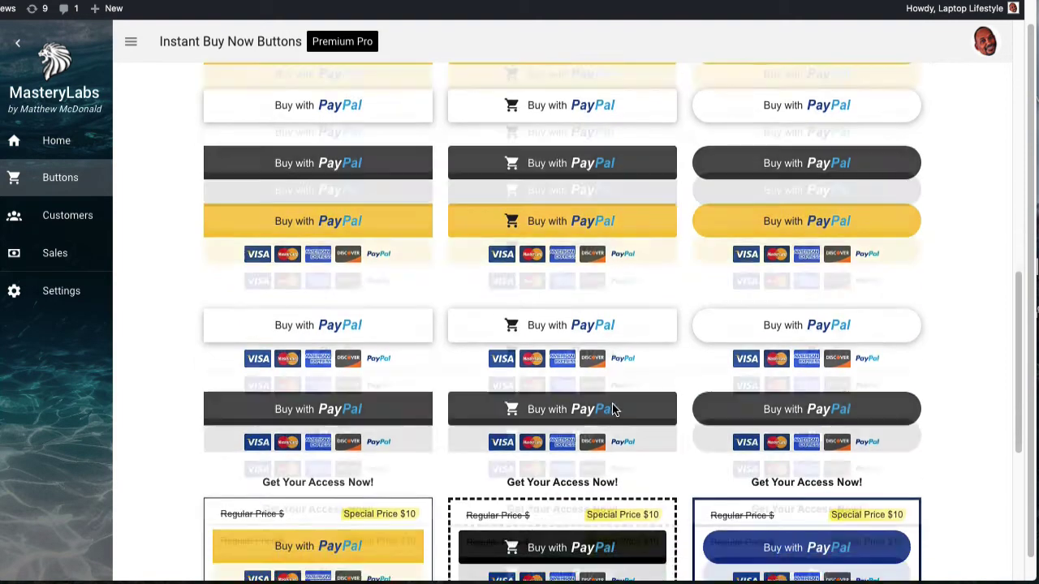
scroll(542, 491, down, 8)
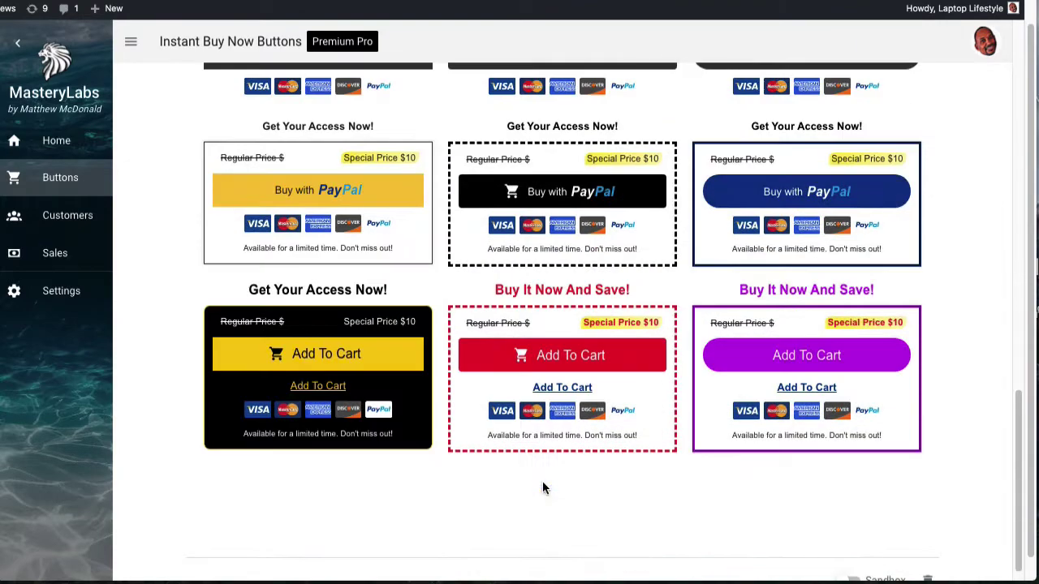
scroll(571, 352, up, 3)
scroll(568, 345, up, 20)
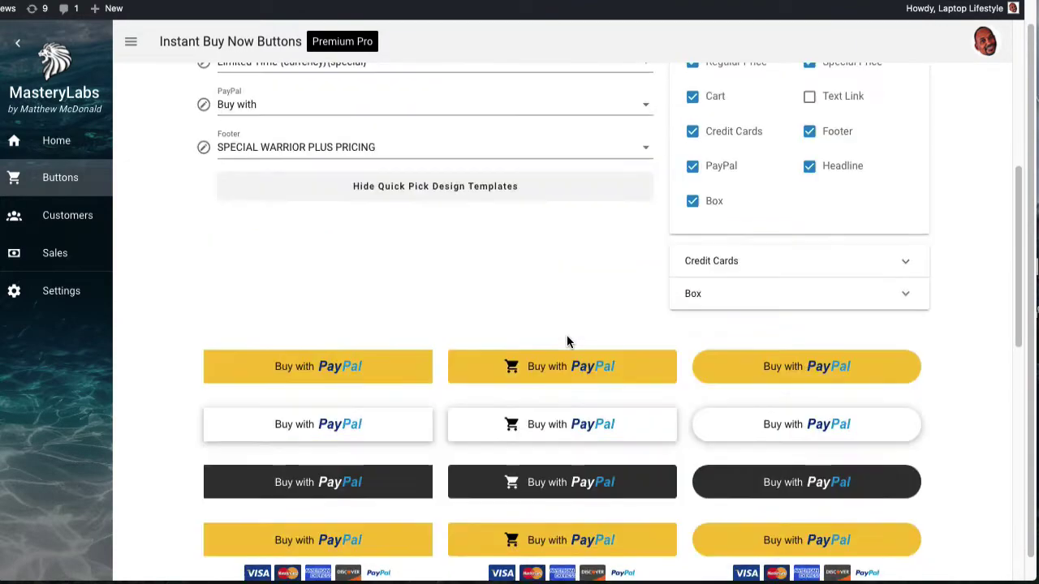
click(514, 382)
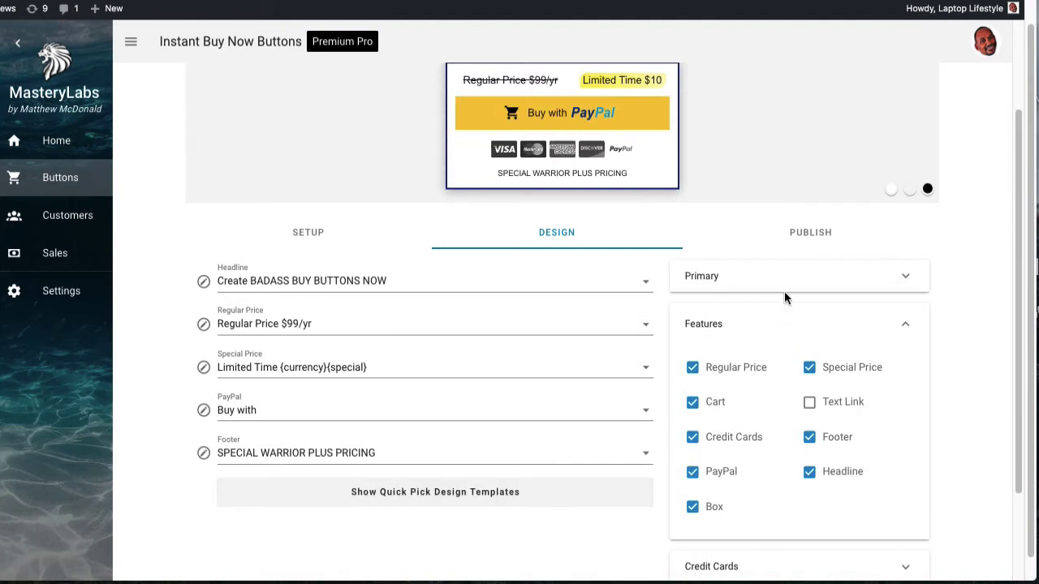
Step: Make the primary button slightly wider and taller and set its corner rounding to 1
click(788, 282)
scroll(742, 311, up, 2)
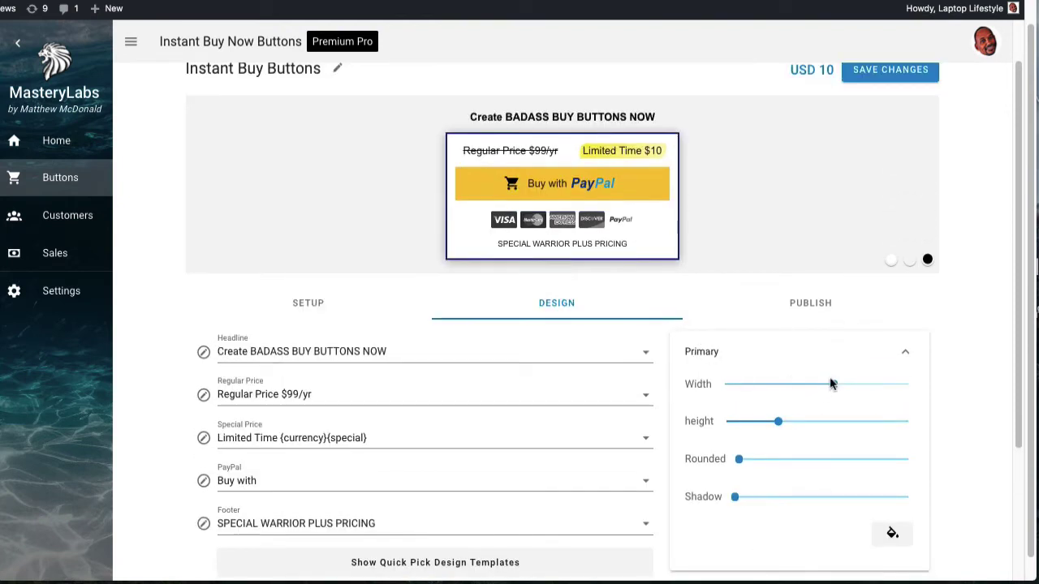
mouse_move(831, 384)
mouse_down()
mouse_move(811, 398)
mouse_move(841, 385)
mouse_move(896, 401)
mouse_move(840, 383)
mouse_up()
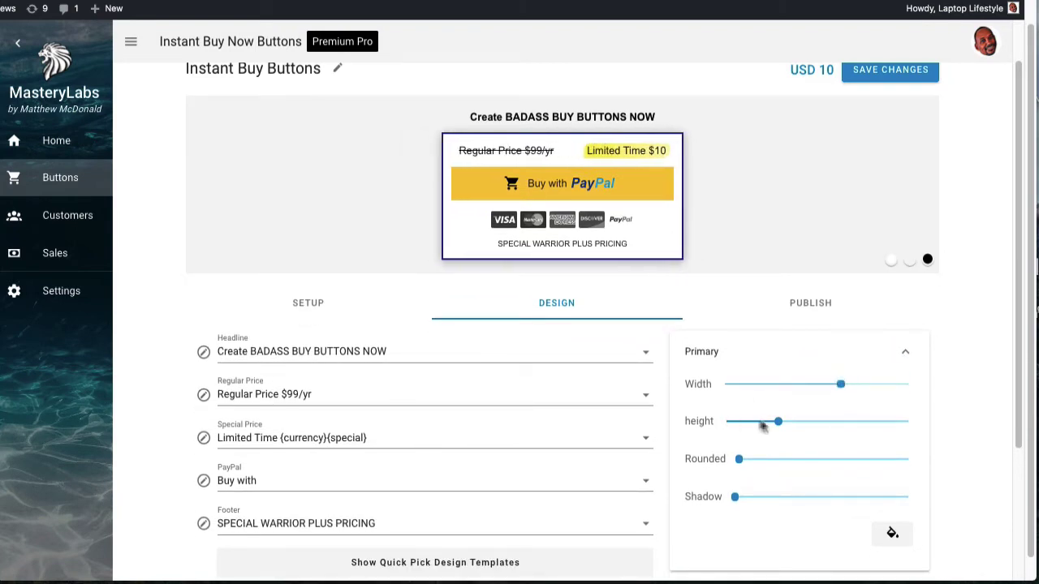
drag(776, 422, 779, 445)
scroll(753, 439, down, 1)
scroll(772, 454, down, 1)
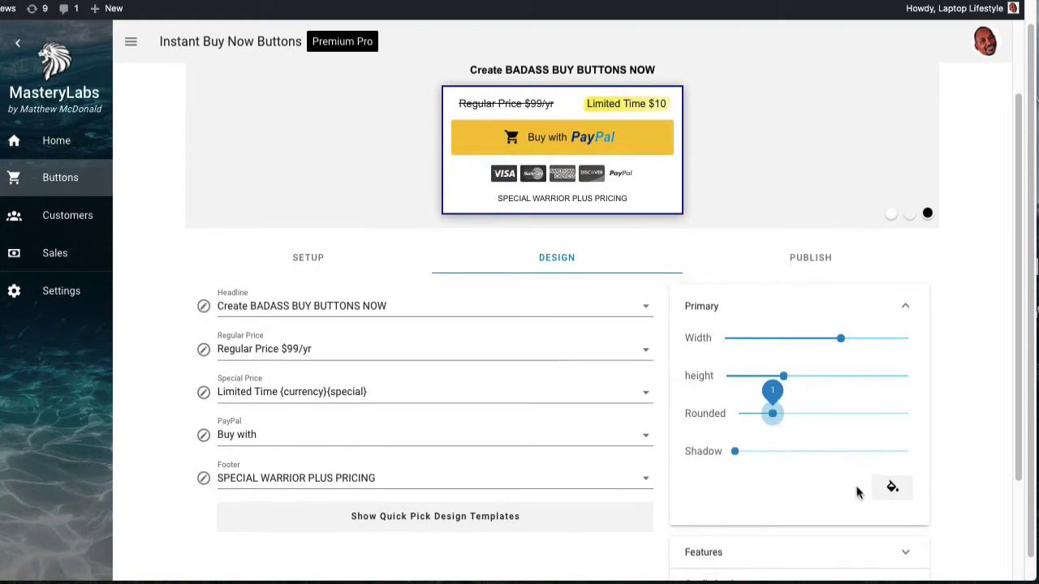
Step: View the primary button's colour options without changing the colour and collapse the primary settings
click(892, 492)
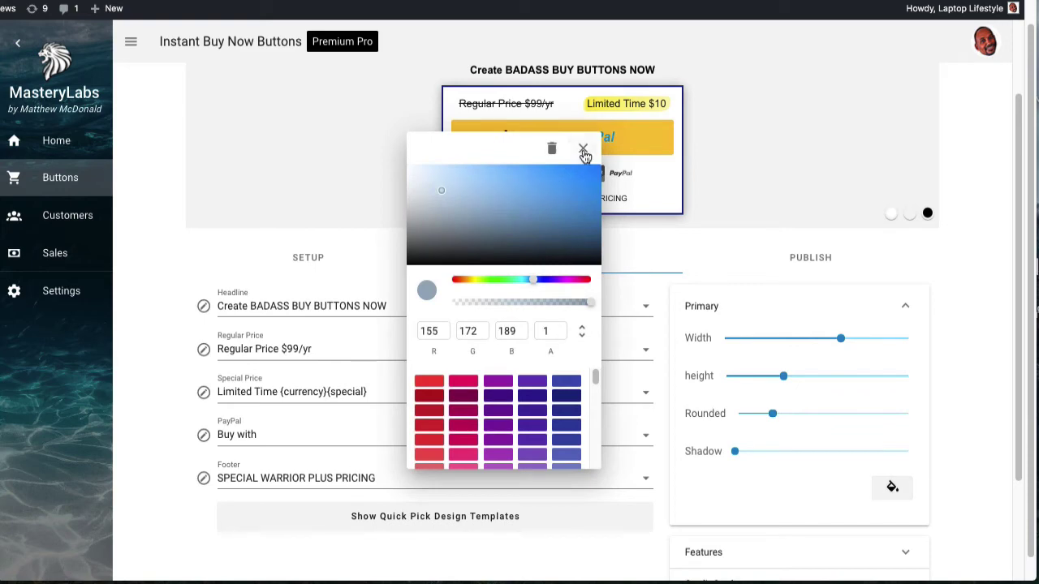
click(582, 151)
scroll(959, 428, down, 4)
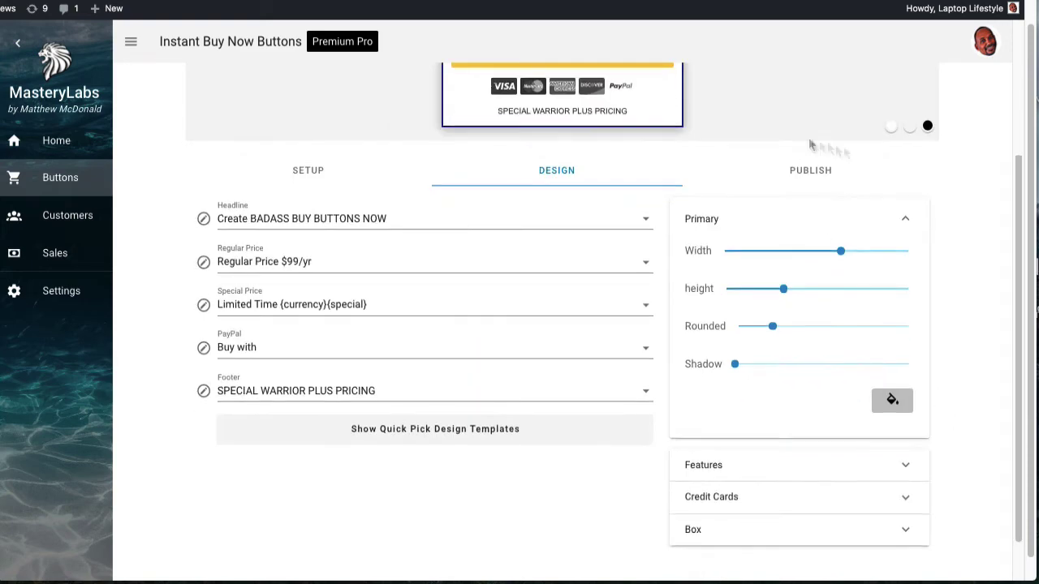
click(905, 220)
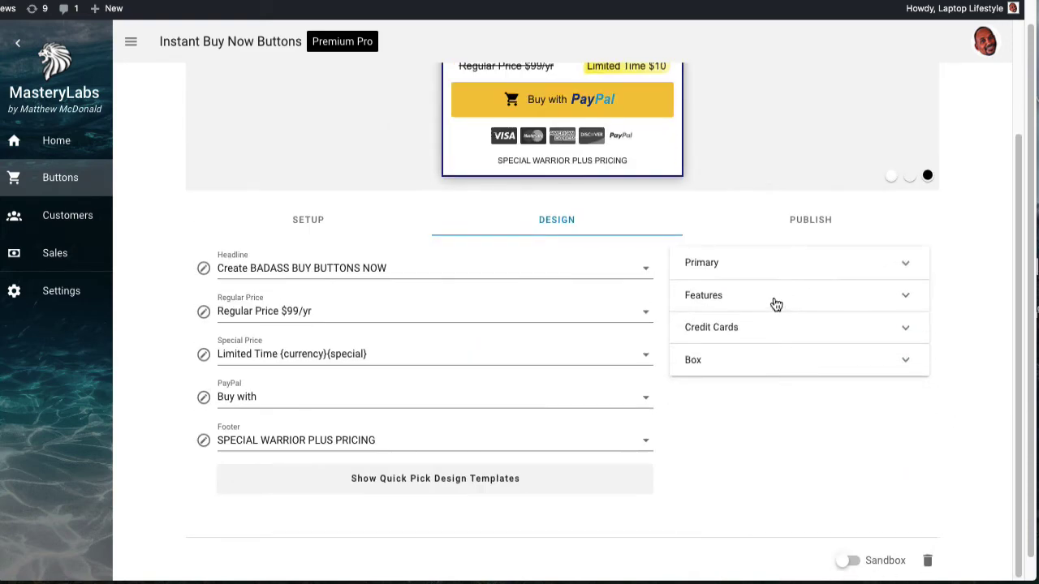
Step: Try hiding the regular price and the special price one at a time, restoring each in the button's features
click(775, 300)
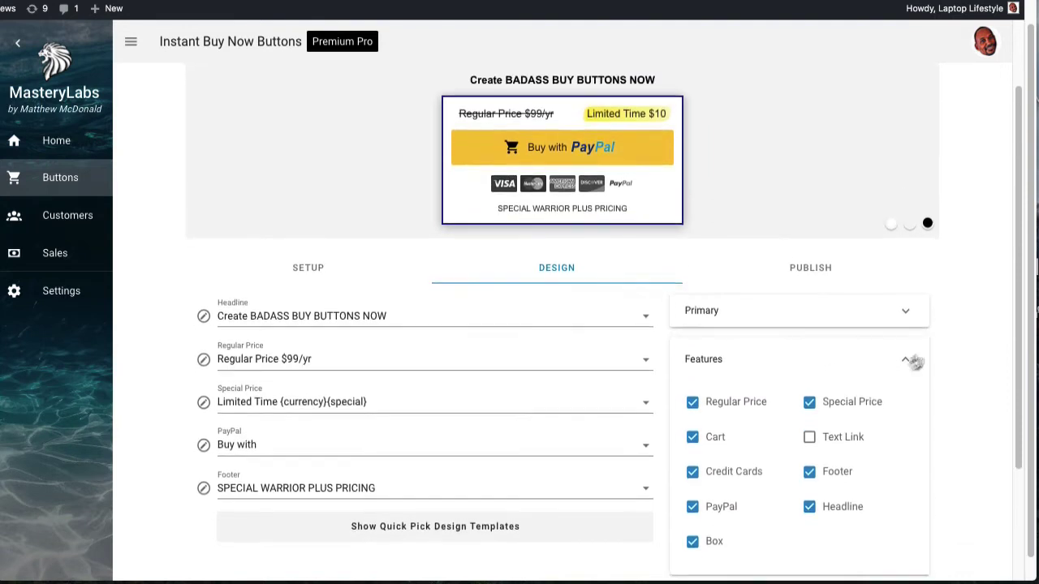
click(691, 404)
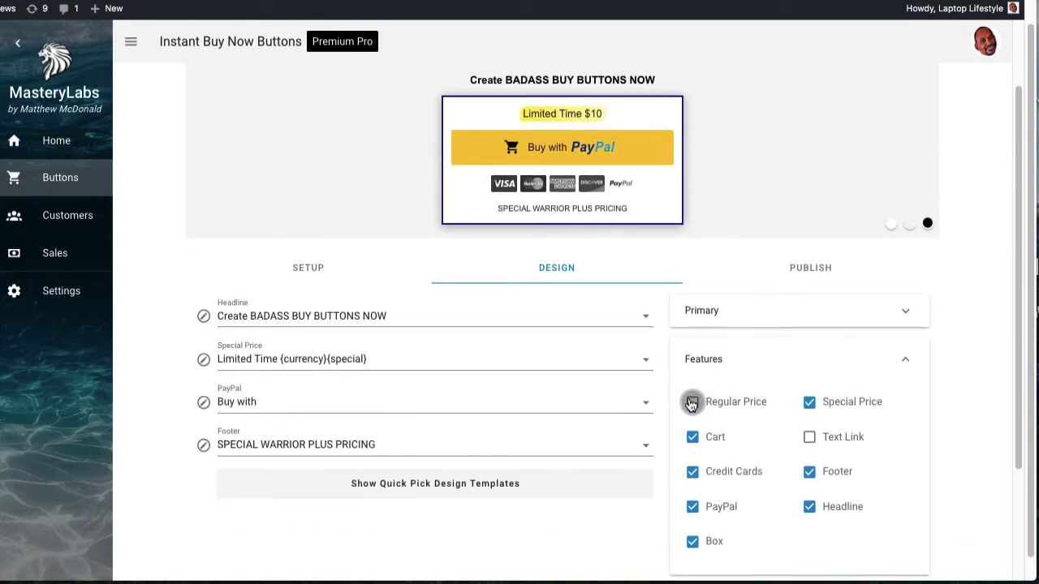
click(691, 403)
click(809, 402)
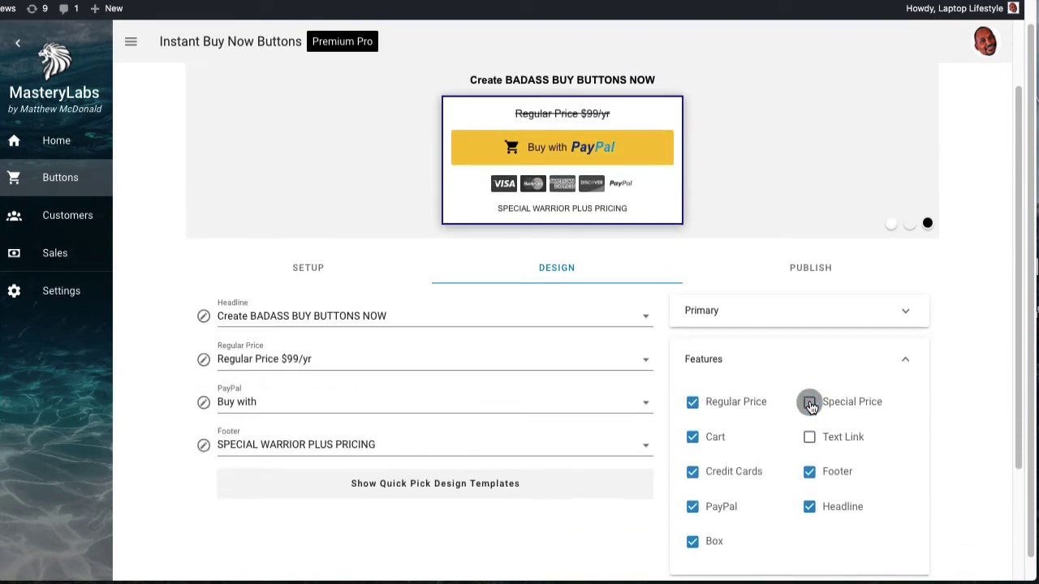
click(809, 402)
Step: Try the button without the credit cards and PayPal features and re-enable both
click(694, 472)
click(693, 476)
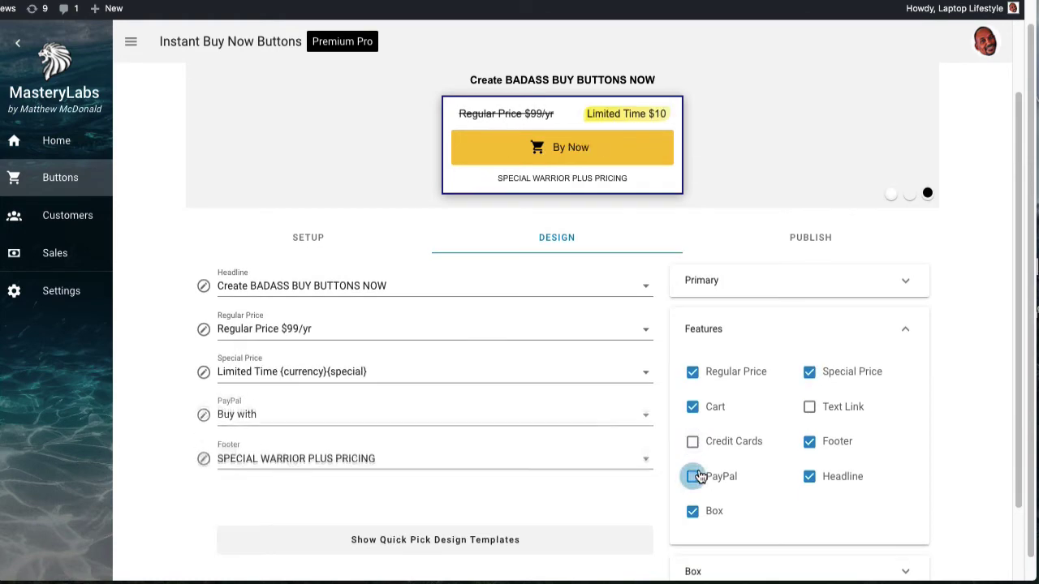
click(692, 477)
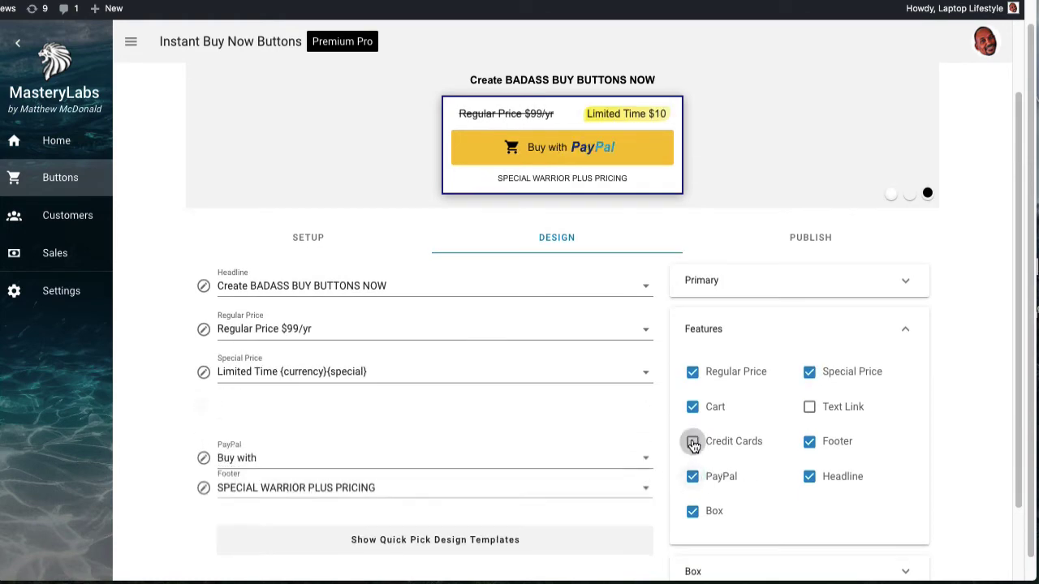
click(692, 441)
Step: Try the design without the surrounding box, restore the box and collapse the features settings
scroll(766, 448, down, 2)
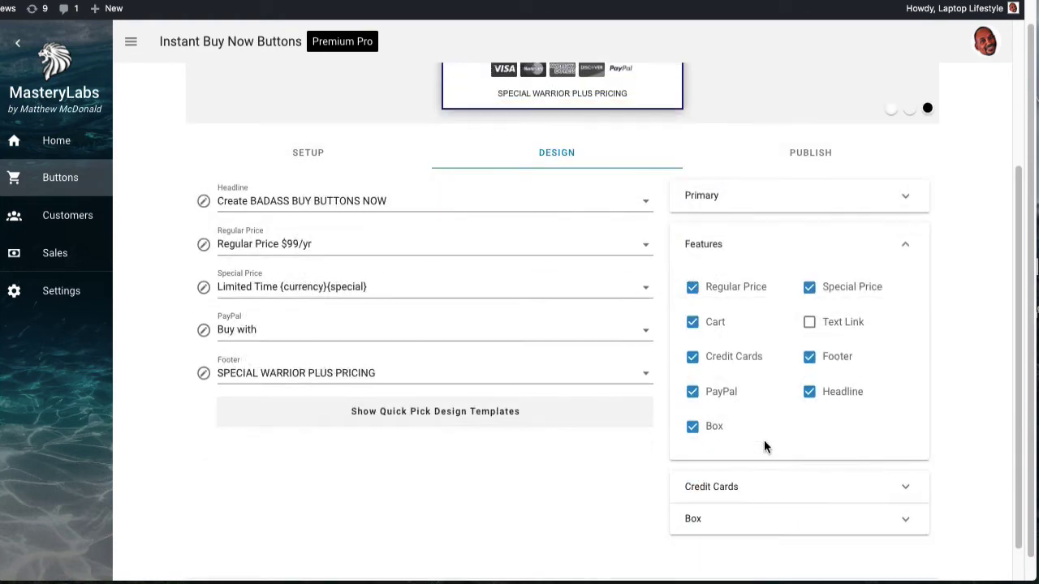
click(692, 427)
scroll(737, 369, up, 2)
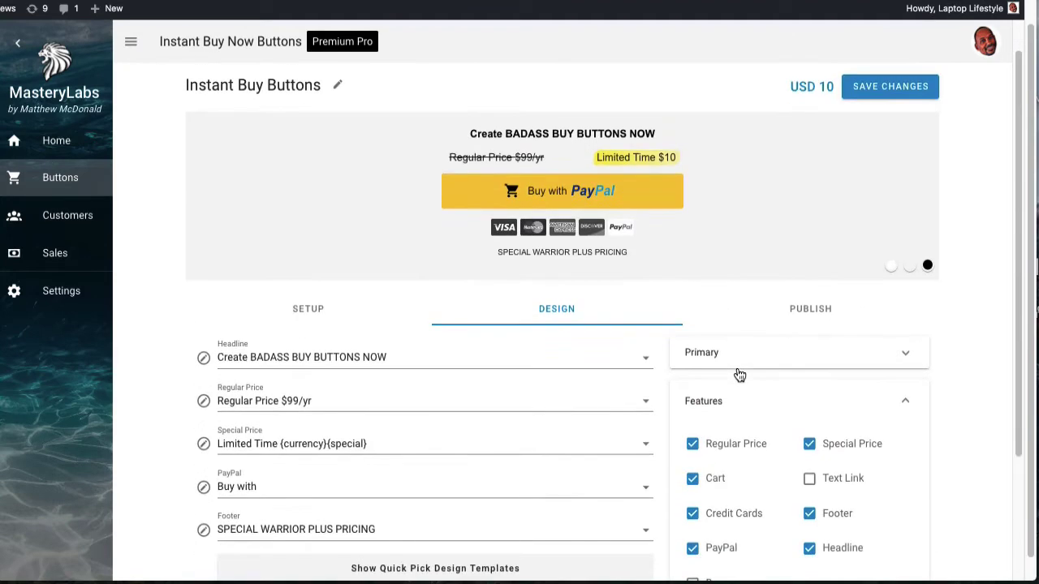
scroll(738, 373, down, 3)
click(692, 435)
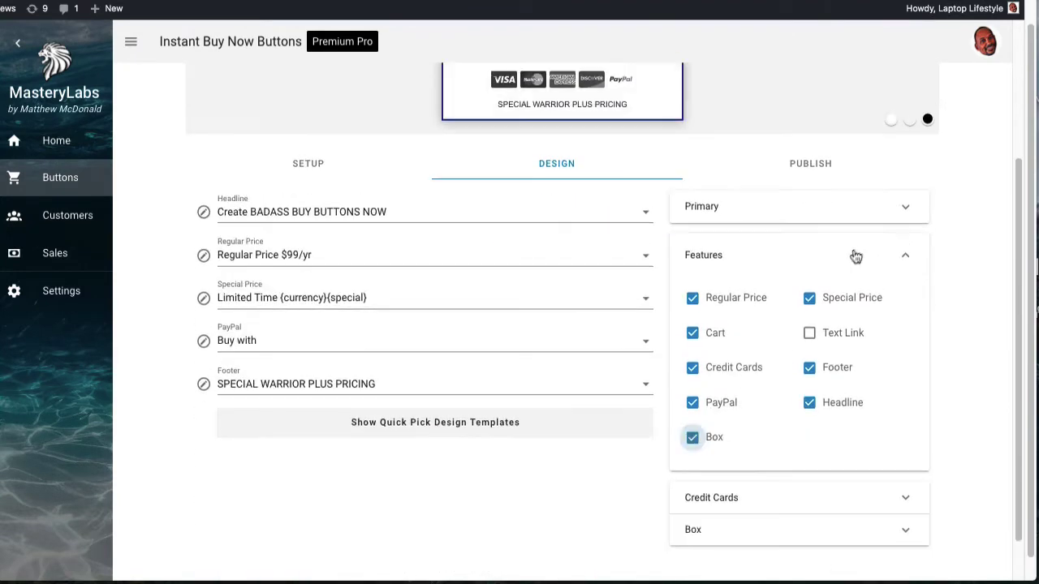
click(905, 258)
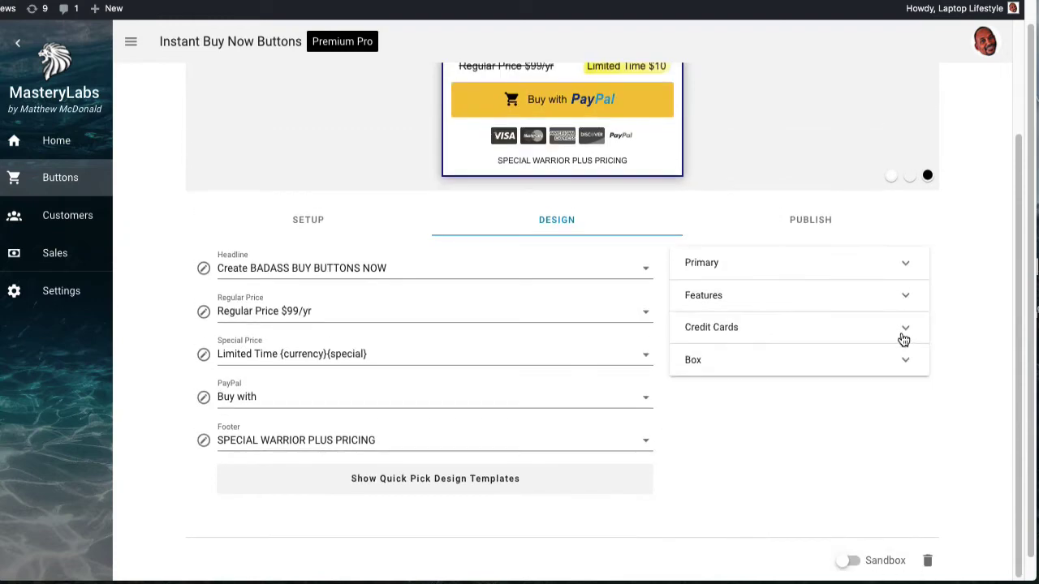
Step: Remove the Discovery logo from the credit cards shown under the buy button
click(903, 333)
scroll(730, 336, down, 1)
scroll(714, 308, up, 3)
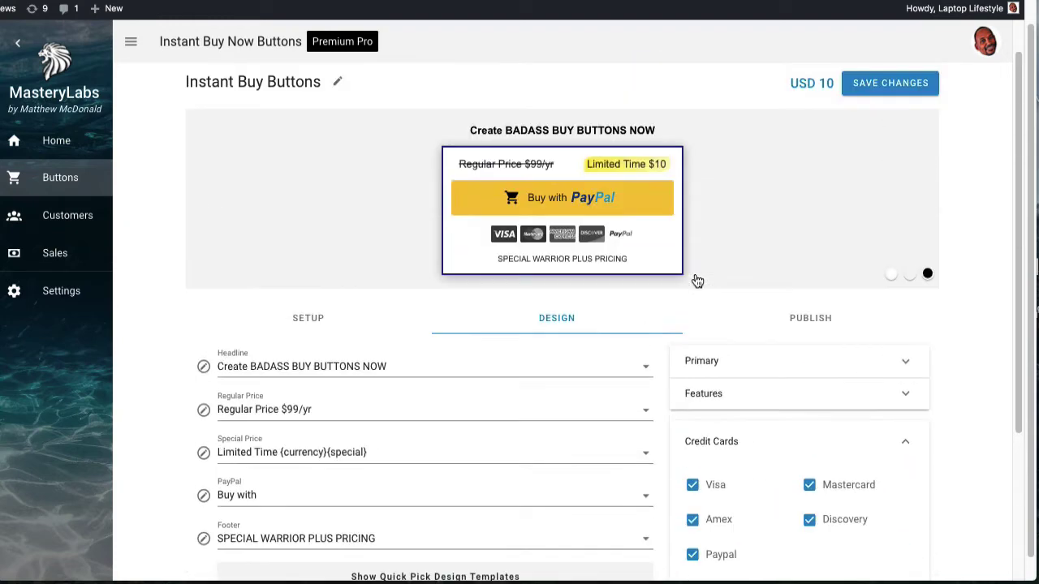
scroll(696, 280, down, 1)
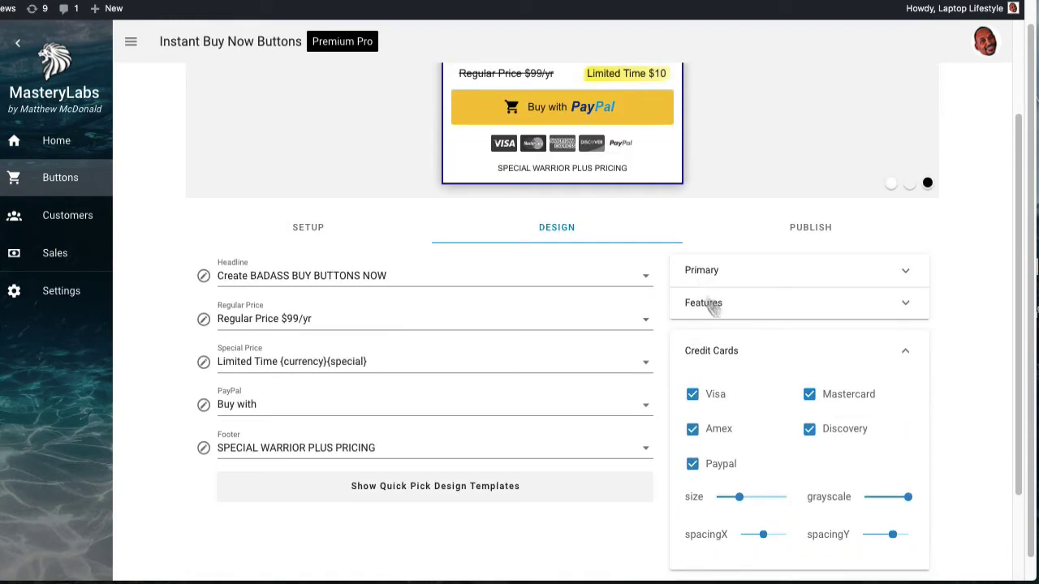
click(831, 435)
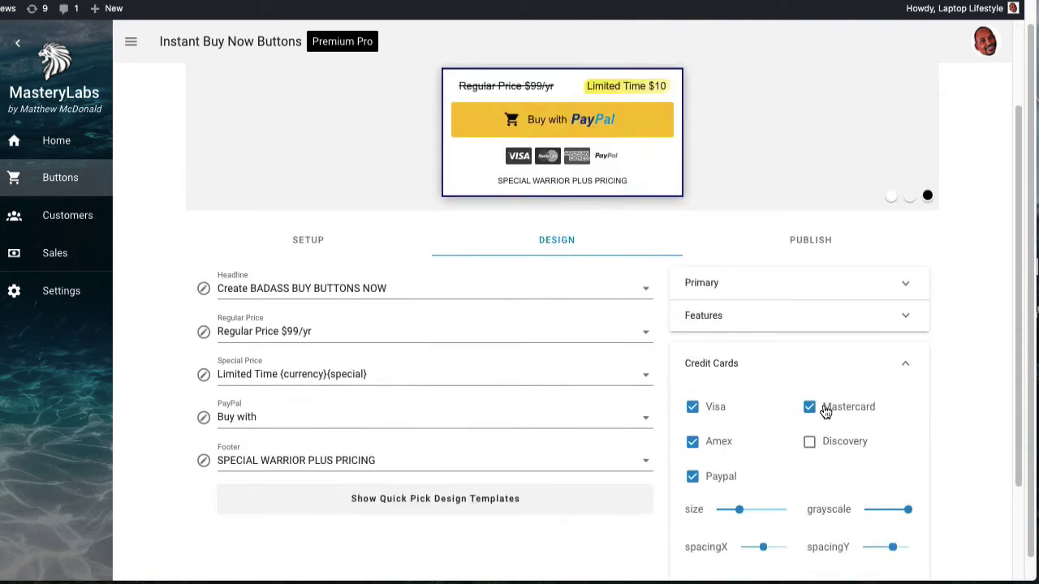
Step: Collapse the credit card settings and try a dashed border on the box around the buy button
scroll(825, 412, down, 1)
mouse_move(907, 456)
mouse_down()
mouse_move(836, 450)
mouse_move(915, 449)
mouse_up()
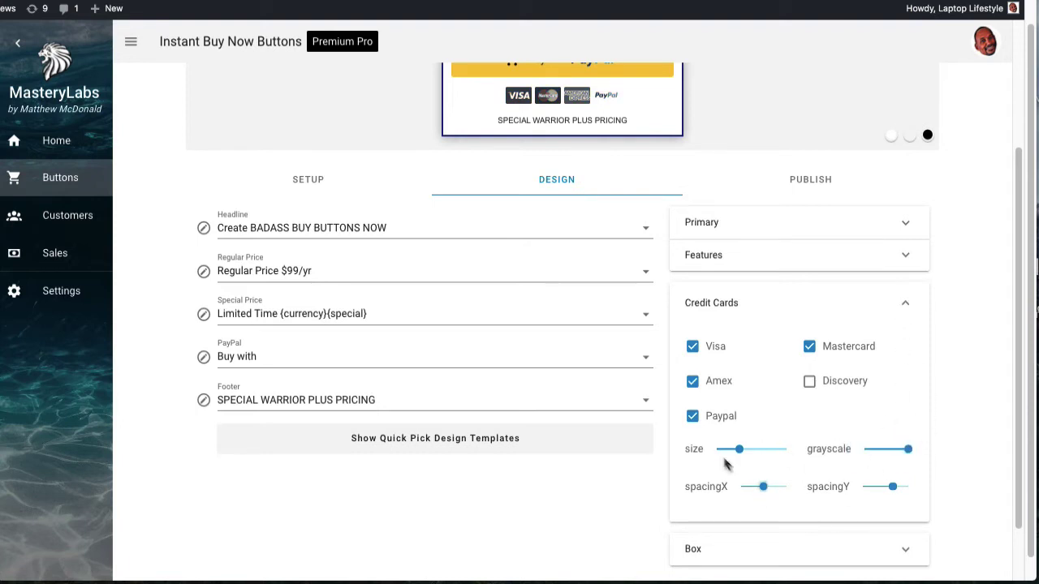
click(910, 304)
click(830, 367)
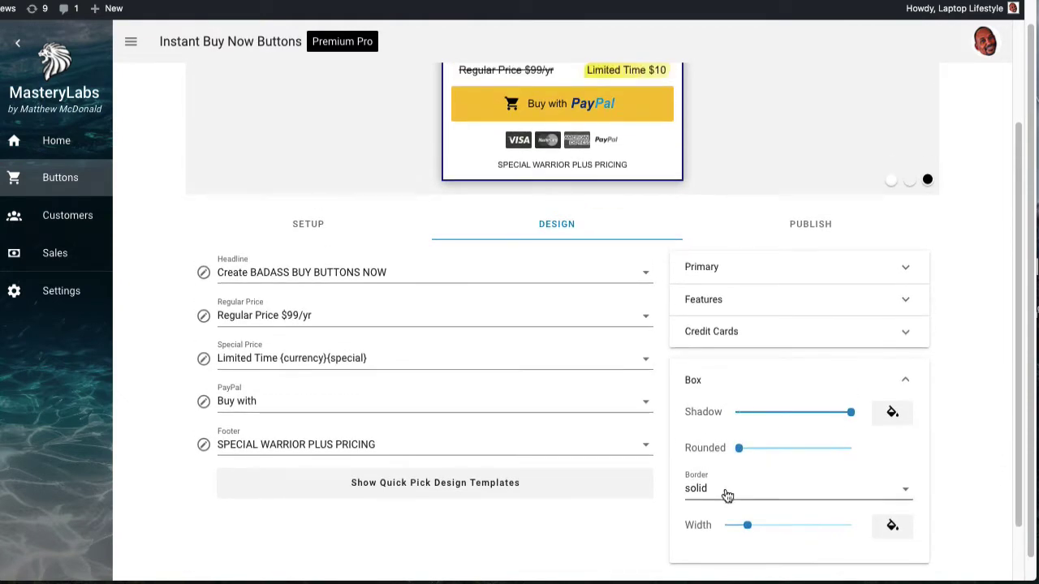
click(724, 490)
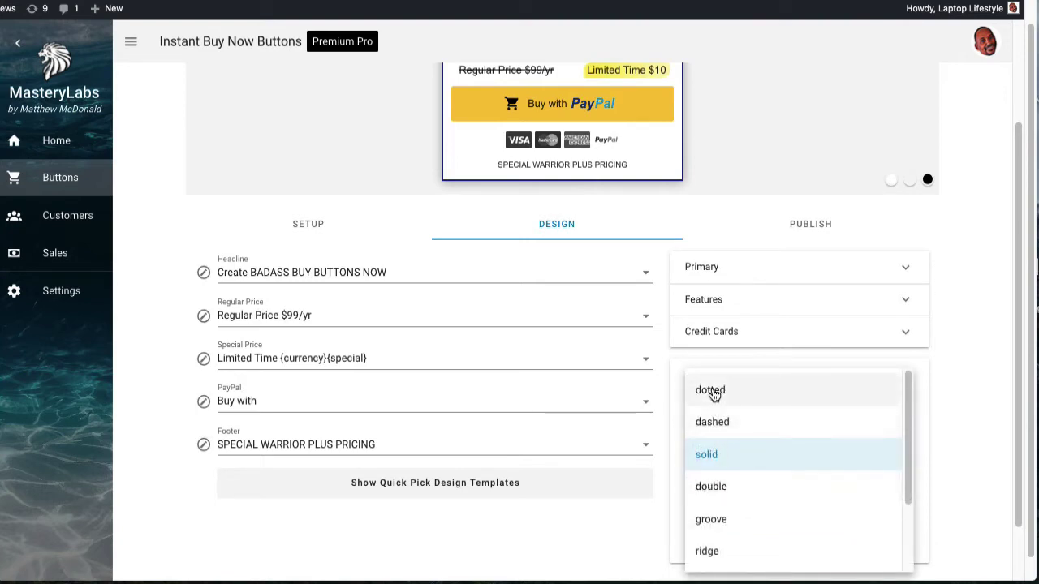
click(718, 422)
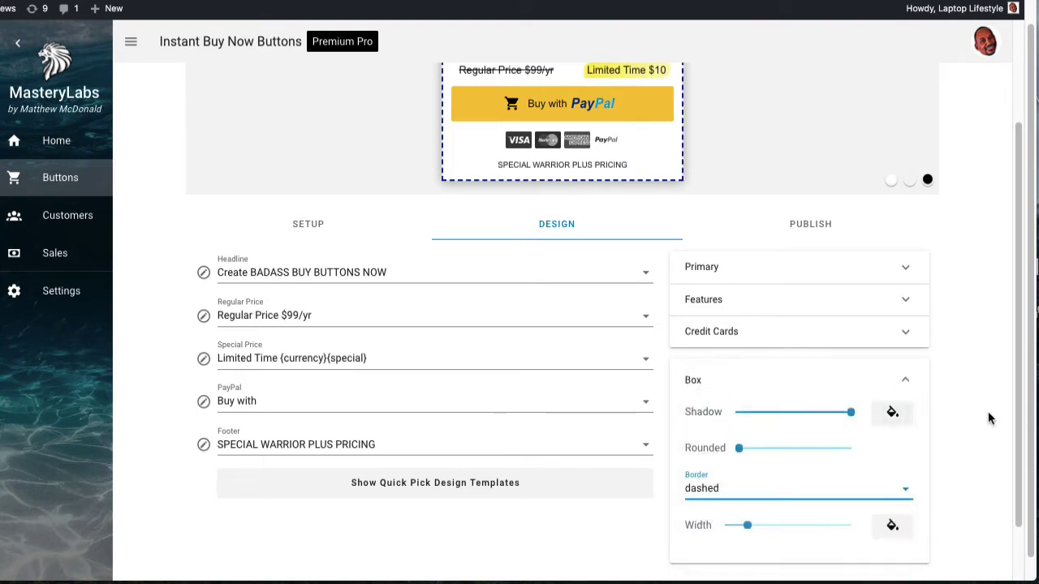
Step: Try rounding the box's corners and thickening its dashed border, and collapse the box settings
click(740, 449)
drag(785, 449, 789, 449)
scroll(839, 492, down, 1)
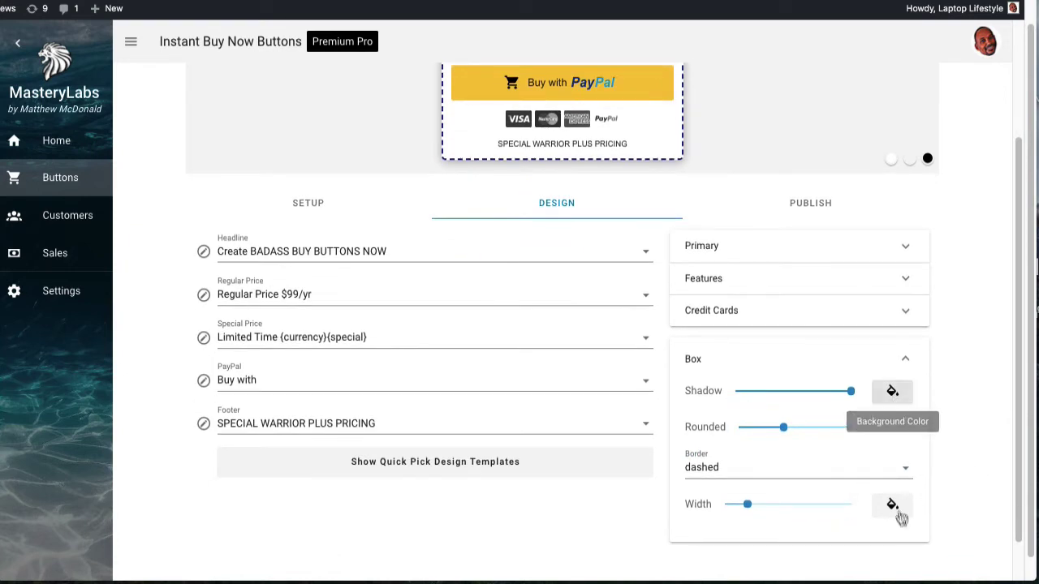
click(747, 505)
drag(747, 505, 782, 508)
click(908, 365)
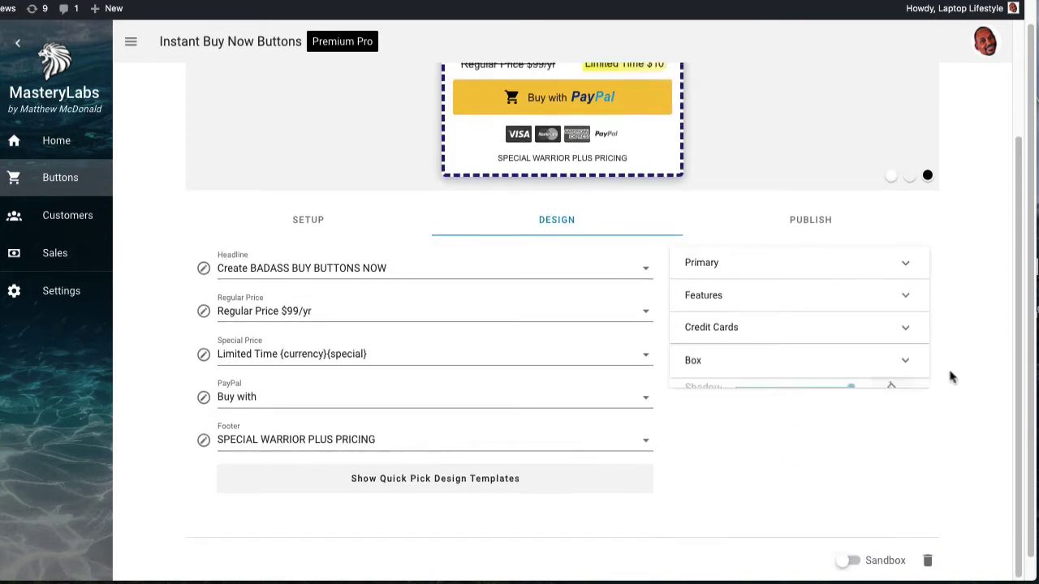
Step: Try widening the buy button to nearly its maximum in the primary design settings
scroll(946, 419, up, 3)
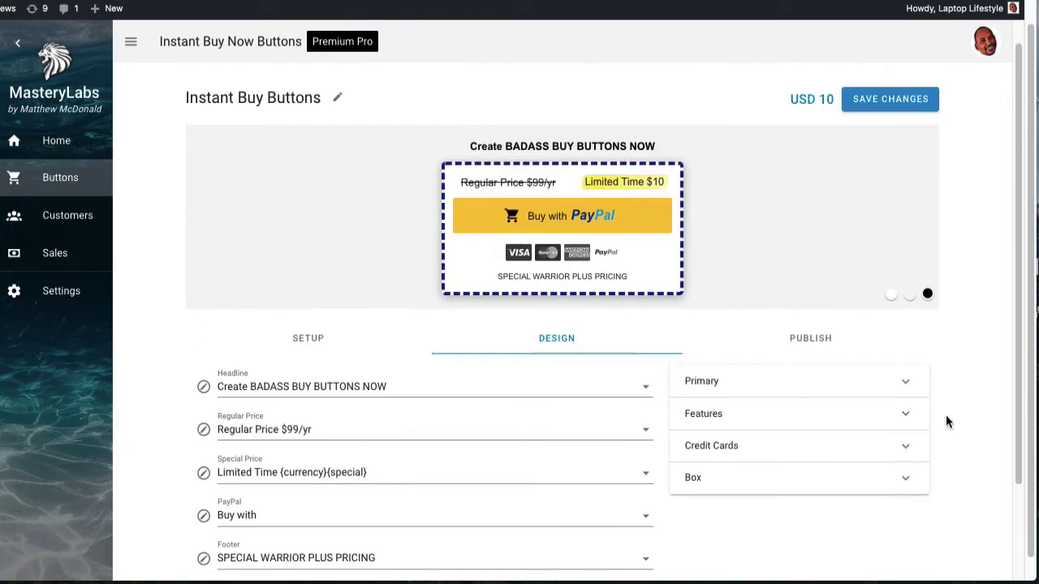
click(889, 386)
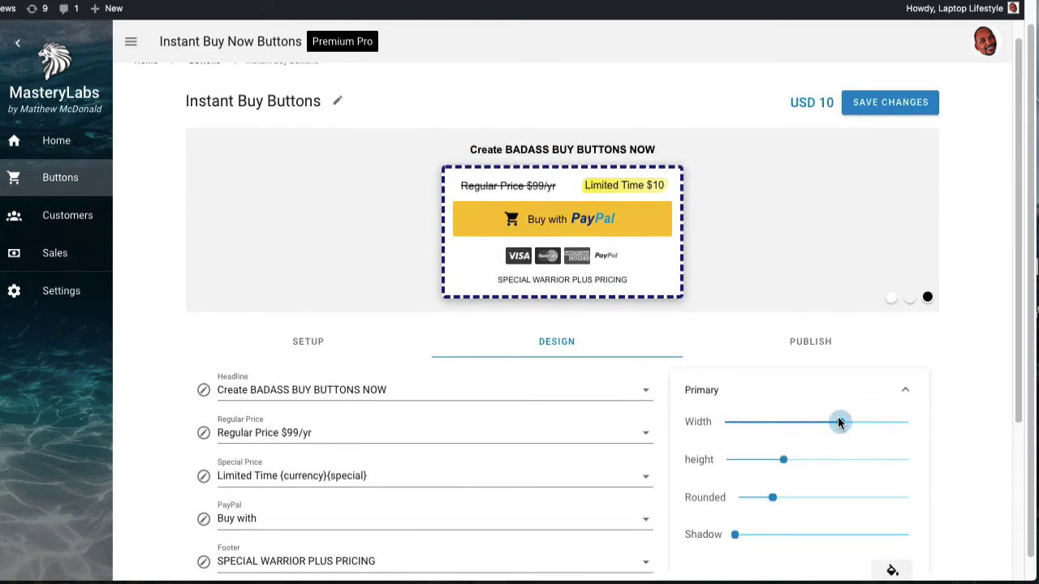
drag(839, 421, 897, 436)
scroll(967, 409, up, 1)
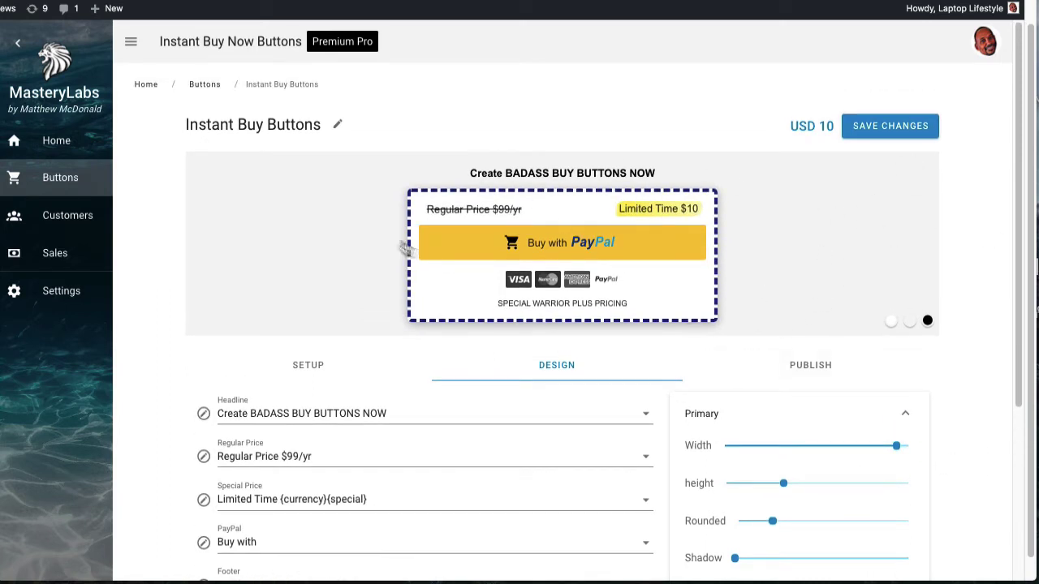
Step: Leave the button editor without saving, reopen the Instant Buy Buttons entry and review its publishing shortcode and JS snippet
click(205, 85)
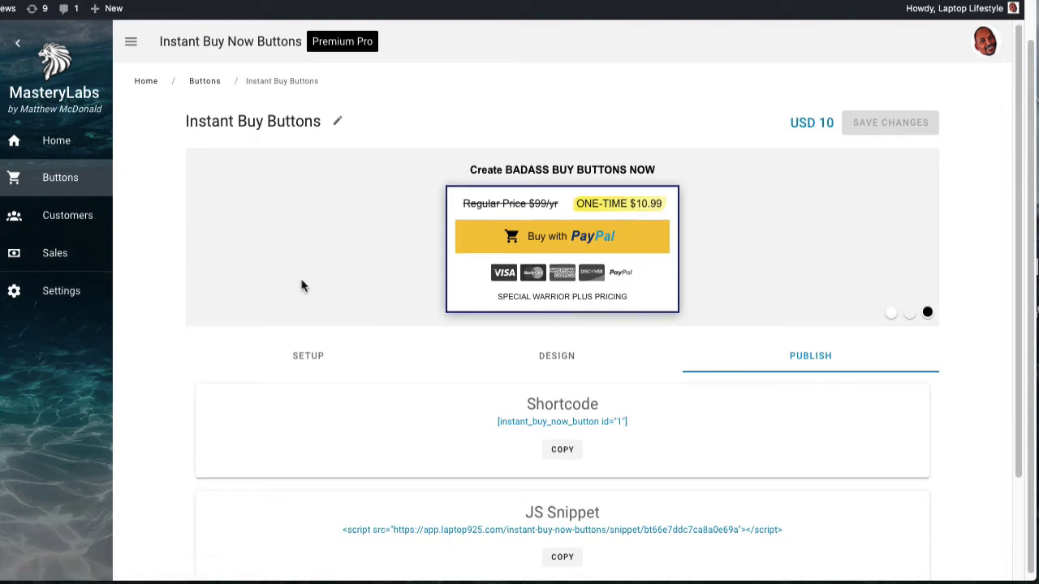
scroll(438, 356, down, 1)
scroll(438, 356, down, 2)
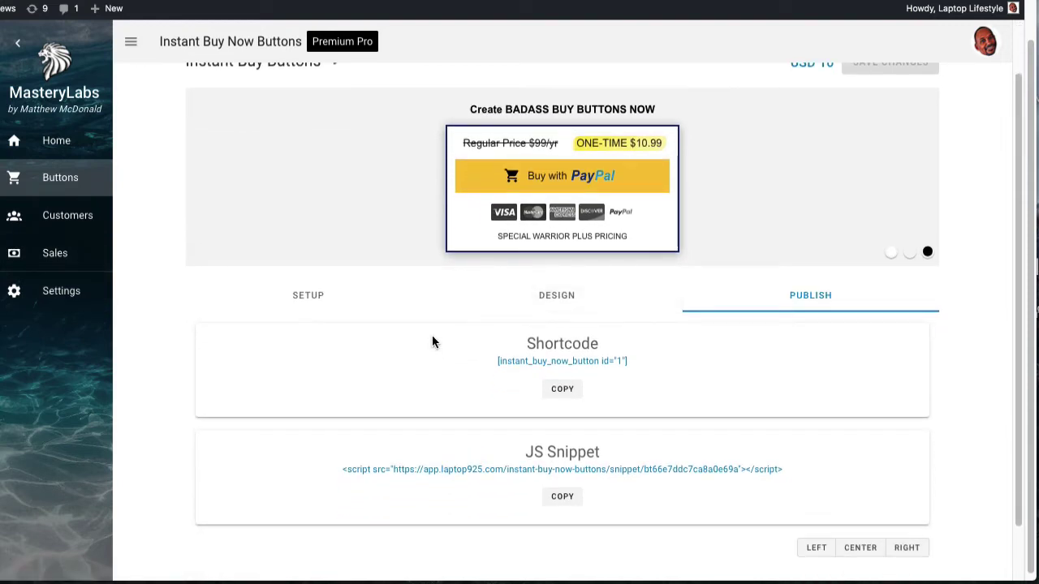
scroll(478, 367, down, 1)
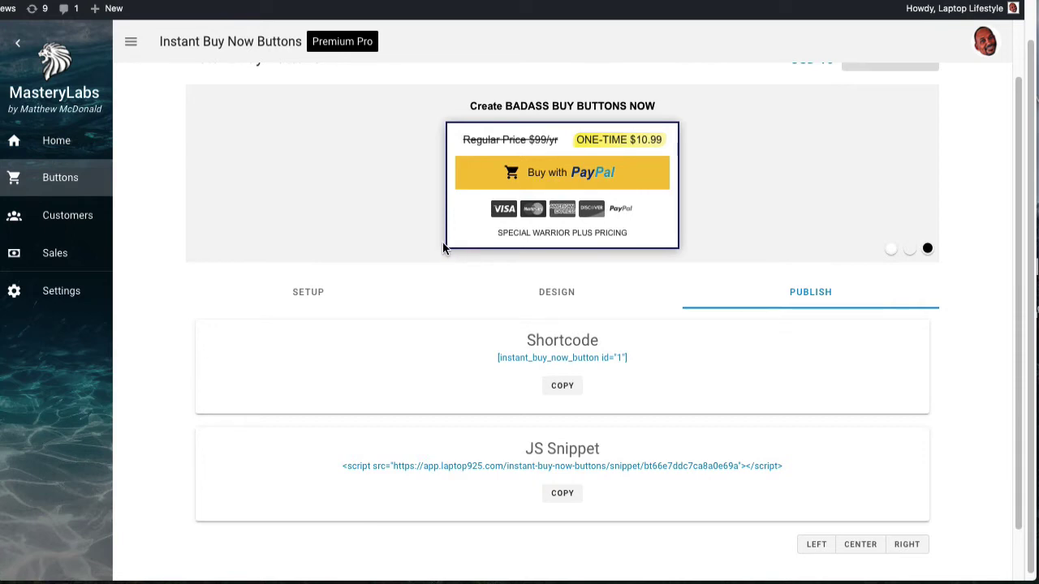
scroll(777, 411, down, 2)
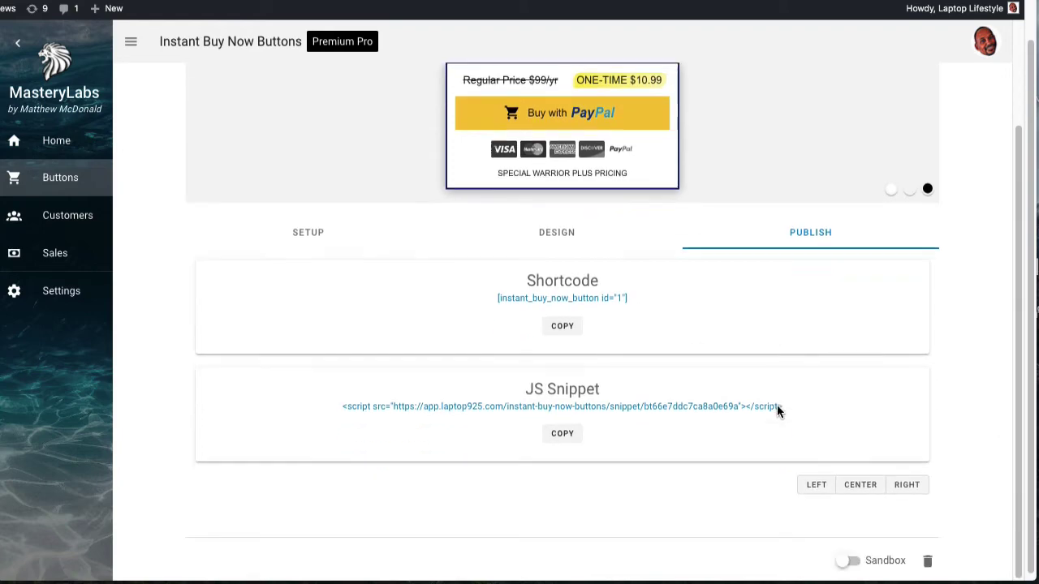
scroll(763, 390, up, 4)
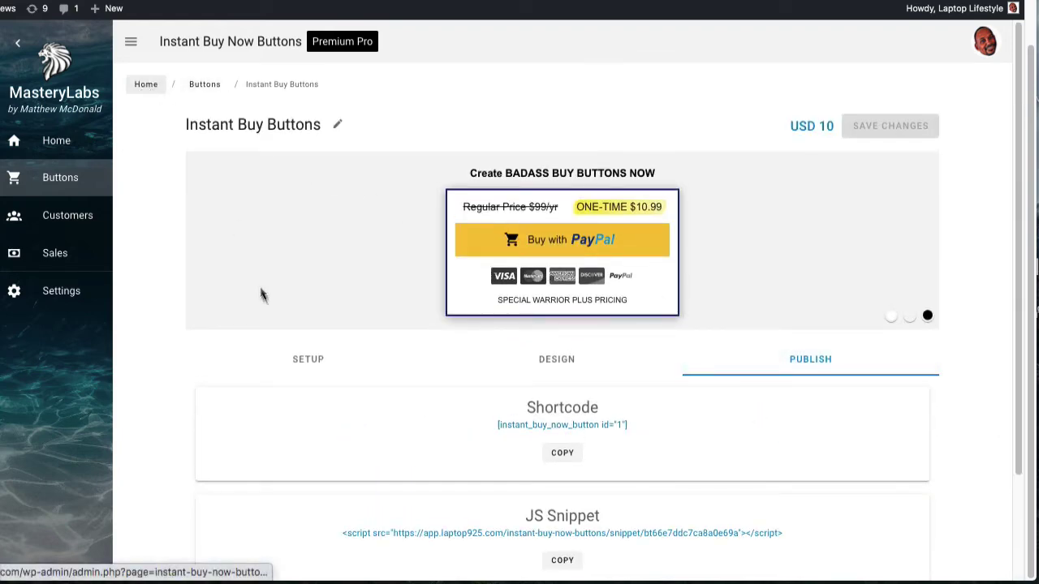
Step: Review the Instant Buy Buttons setup, including the custom checkout, bump offer and more options switches
click(318, 365)
scroll(702, 370, down, 5)
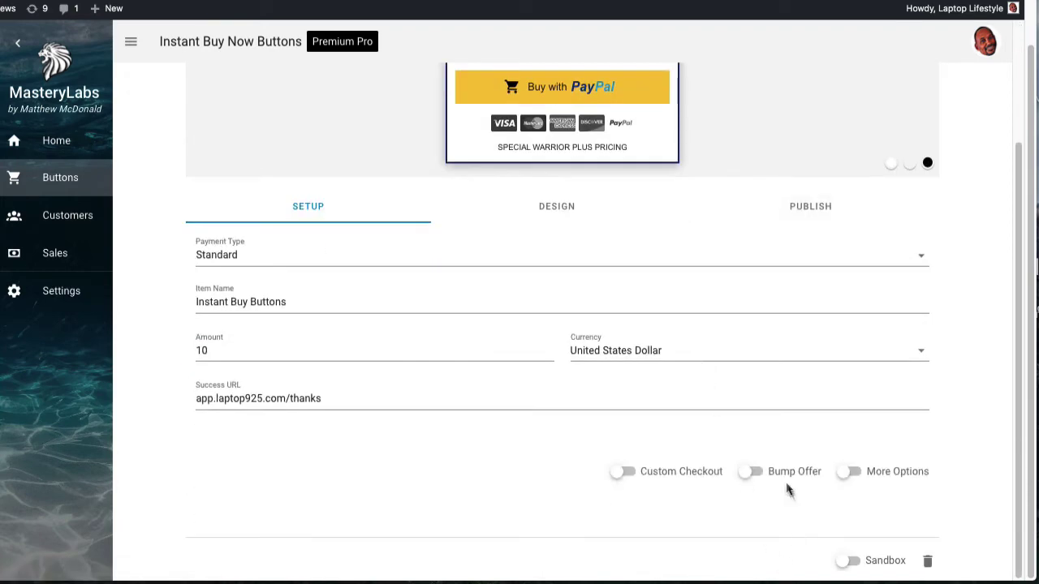
scroll(568, 393, up, 5)
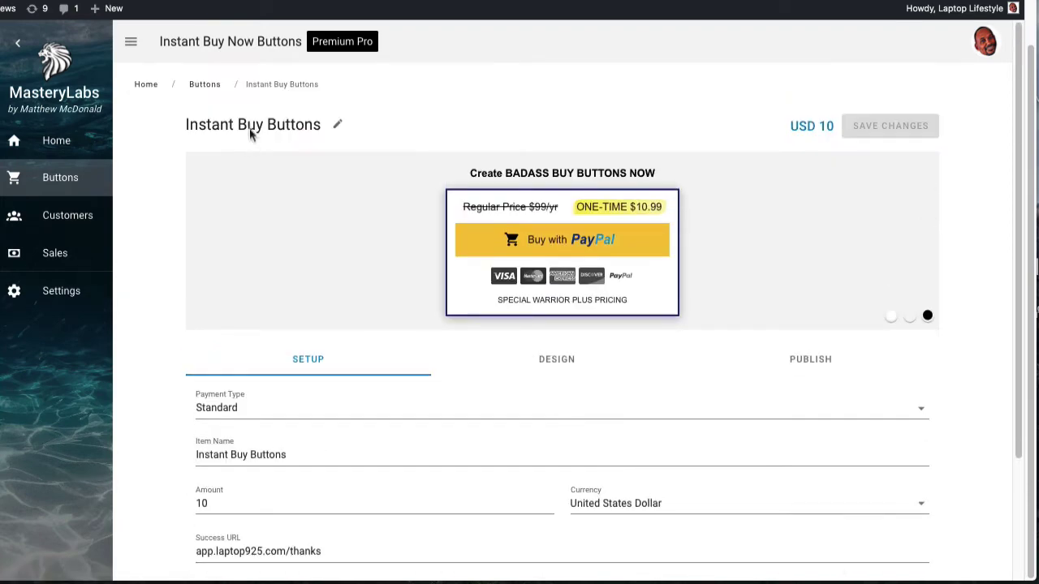
Step: Open the Profit PDF button from the buttons list and view its order bump preview
click(73, 180)
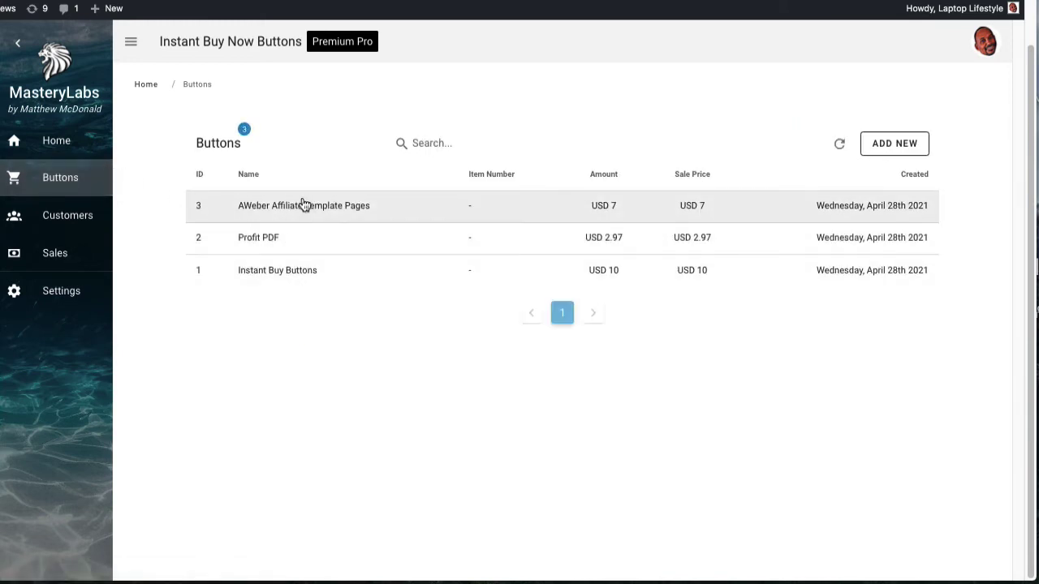
click(292, 241)
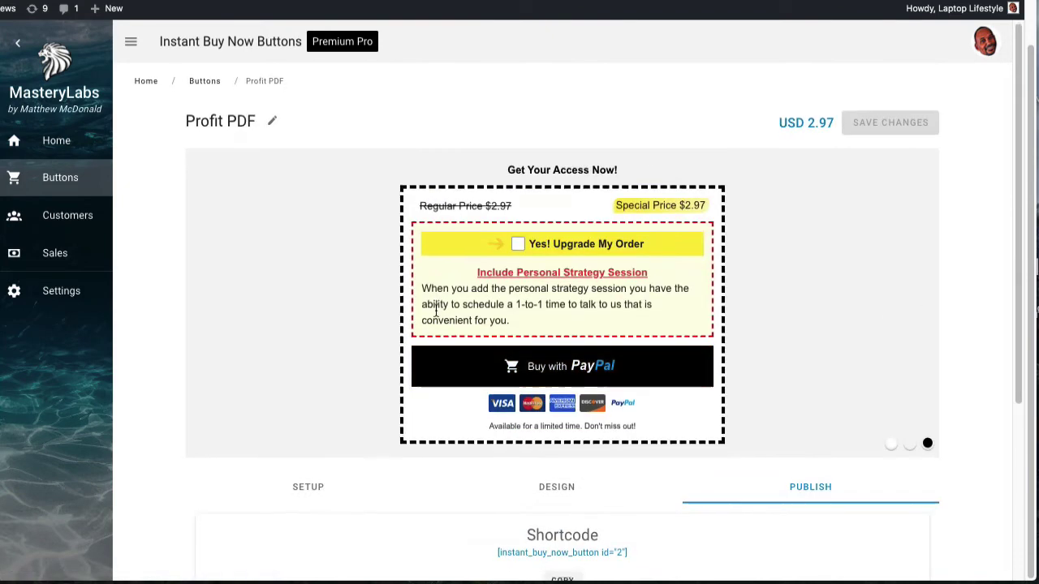
scroll(447, 300, down, 2)
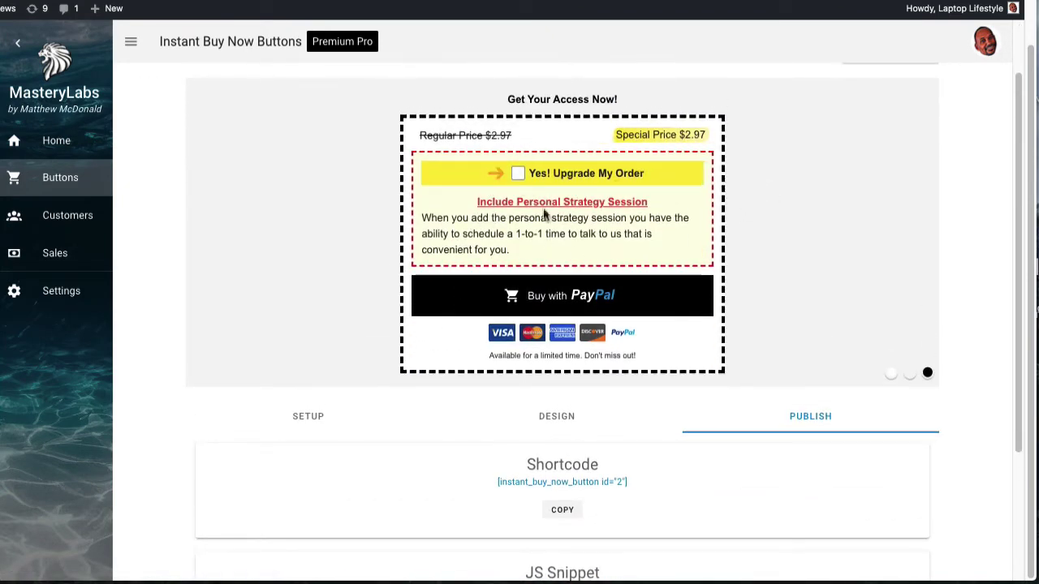
scroll(695, 370, down, 3)
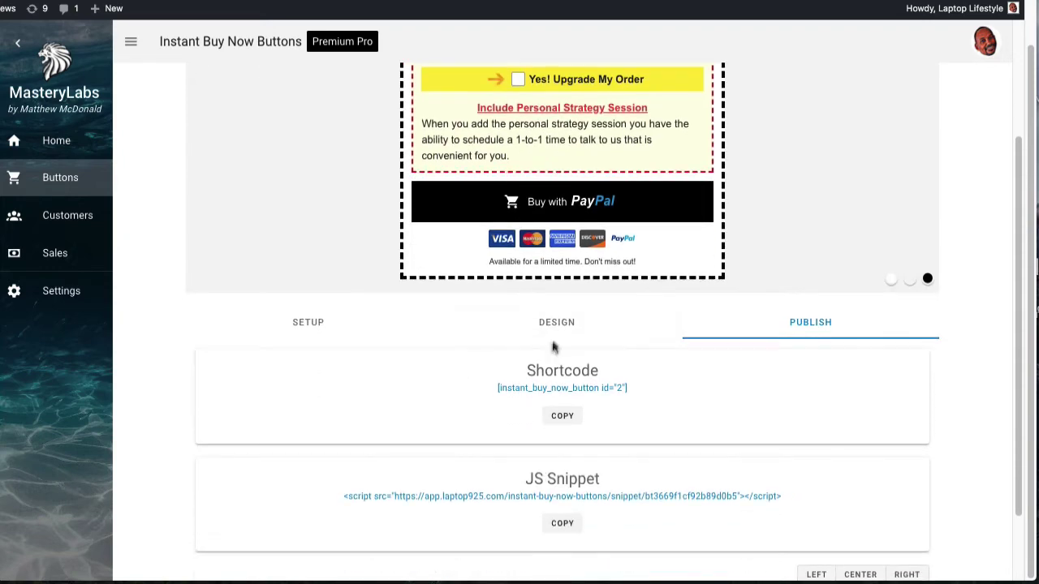
Step: Show the Profit PDF button's design settings and expand its bump options
click(571, 329)
scroll(836, 388, down, 1)
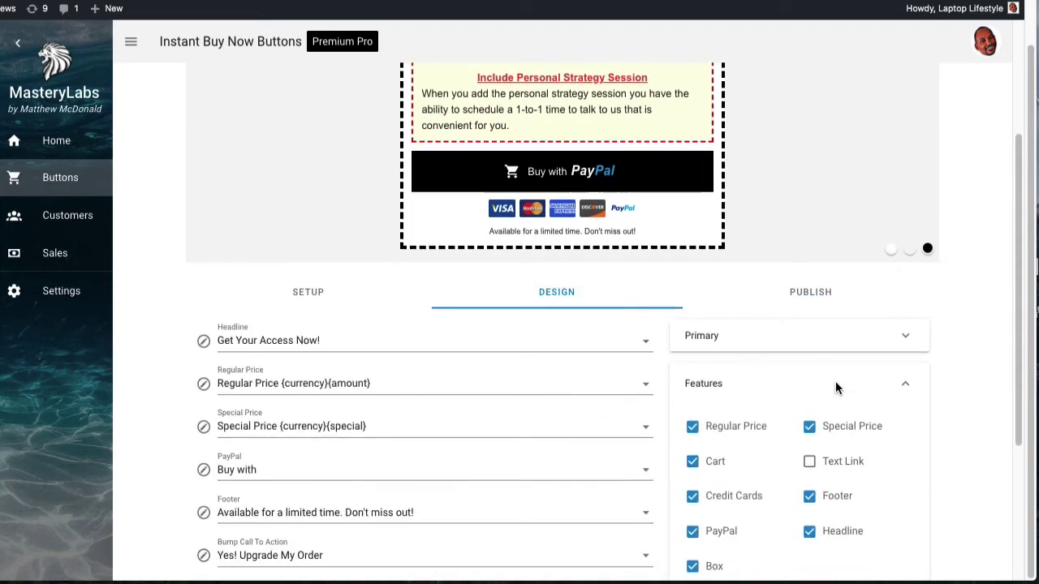
scroll(836, 388, down, 6)
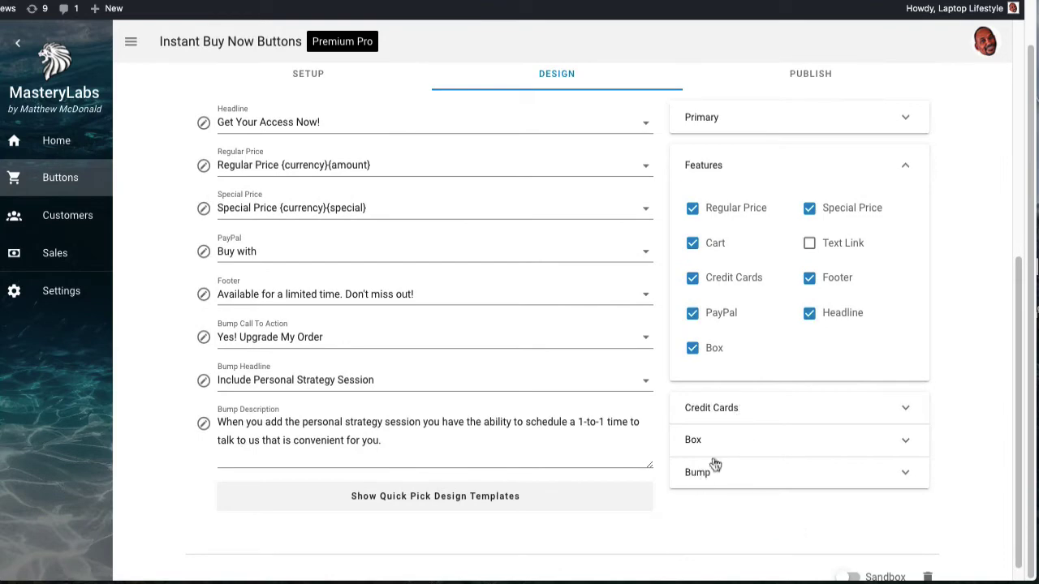
click(719, 460)
scroll(736, 428, up, 2)
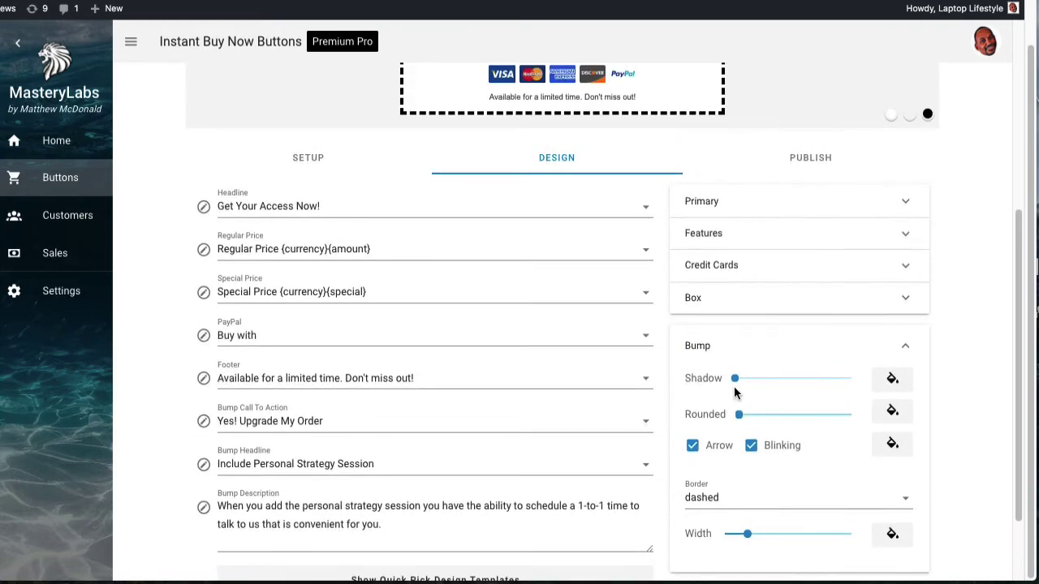
scroll(735, 393, up, 2)
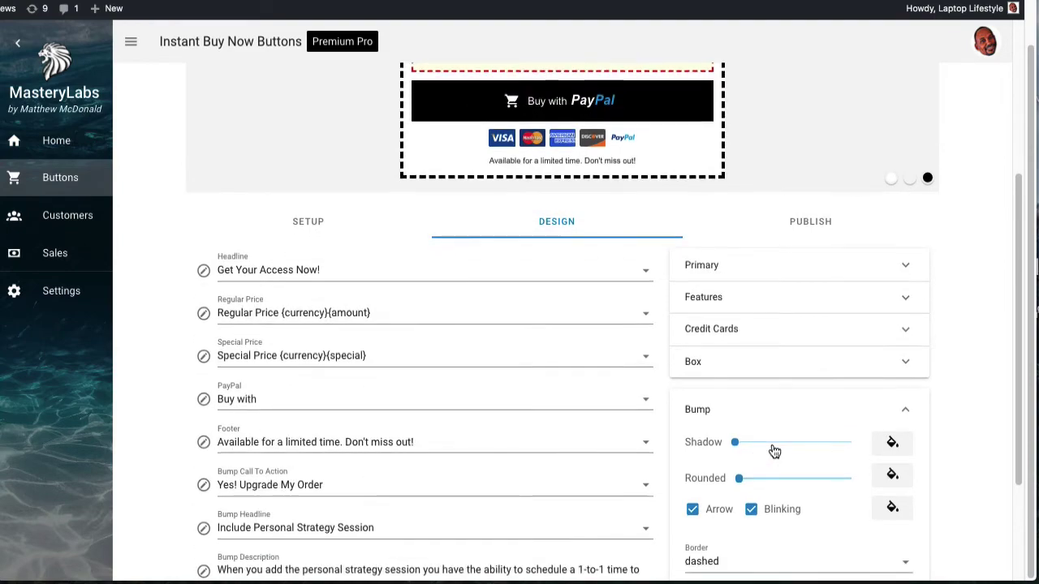
Step: Compare the bump's shadow, rounding, arrow, blinking, border and color options with the order bump in the preview
scroll(775, 452, down, 3)
scroll(693, 417, up, 7)
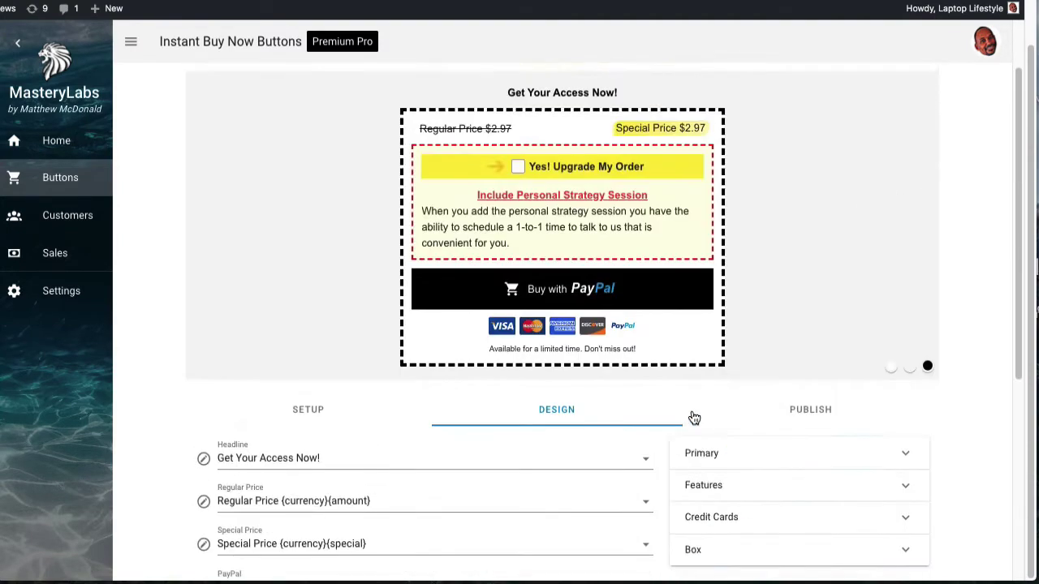
scroll(694, 417, down, 7)
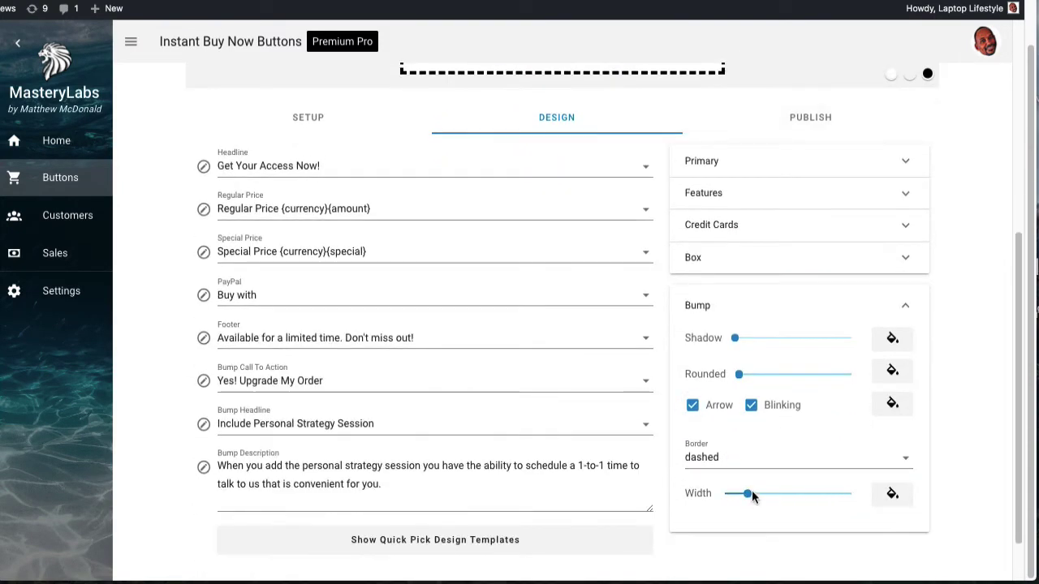
scroll(837, 404, up, 7)
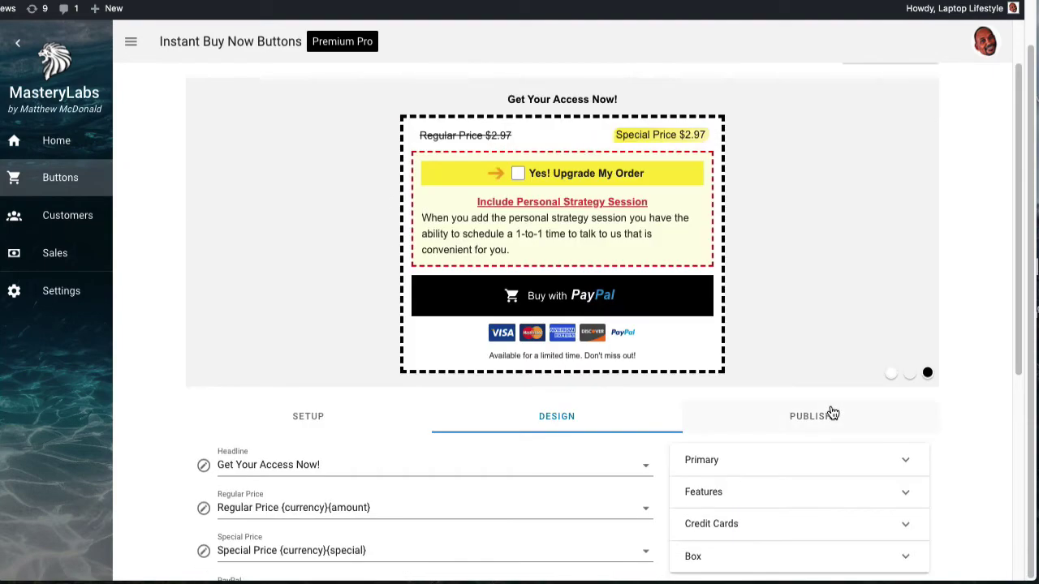
scroll(832, 414, down, 2)
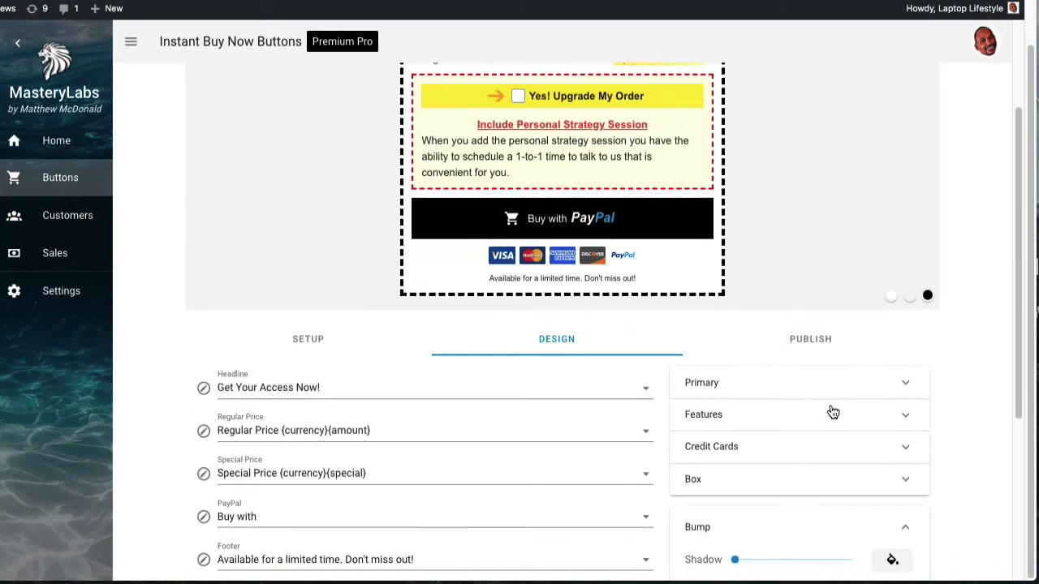
scroll(832, 413, down, 2)
scroll(912, 480, down, 1)
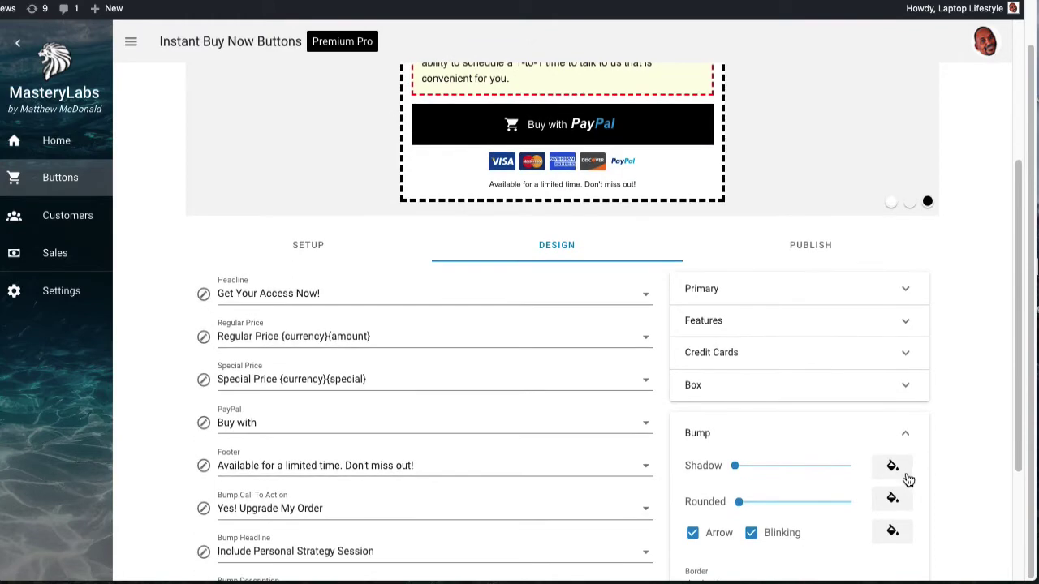
scroll(892, 487, down, 1)
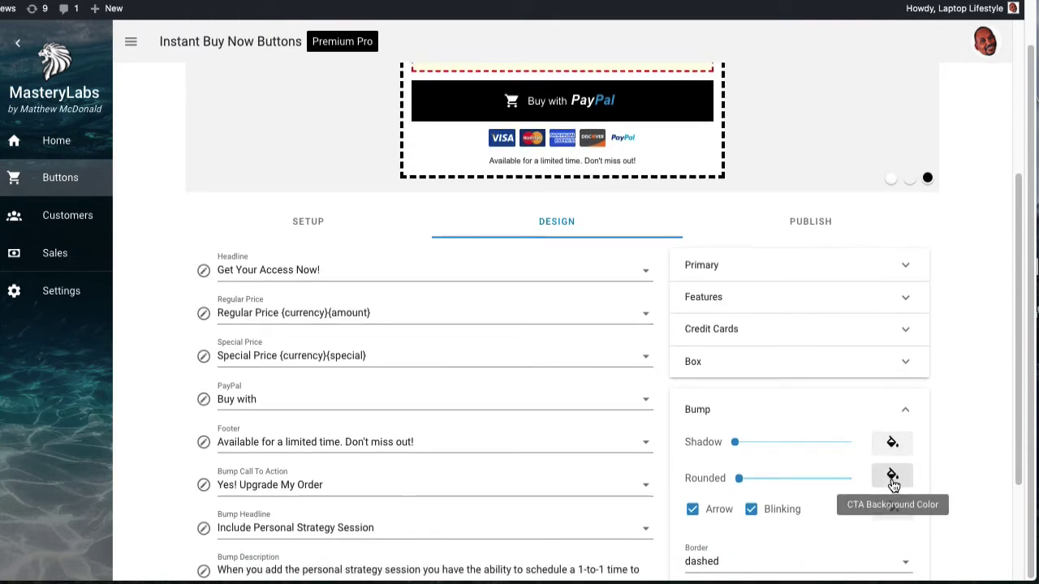
scroll(892, 484, down, 1)
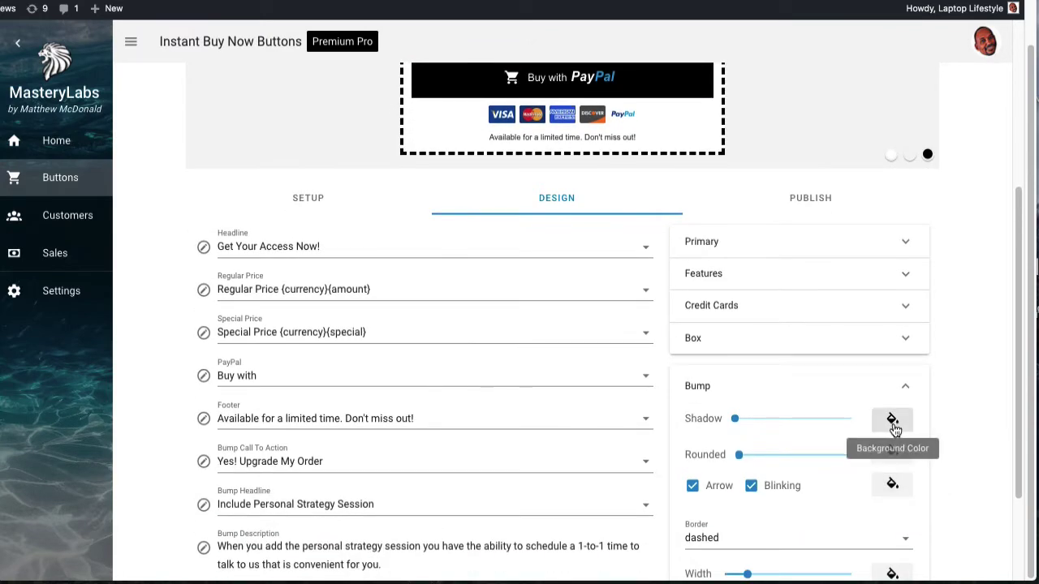
scroll(892, 442, down, 1)
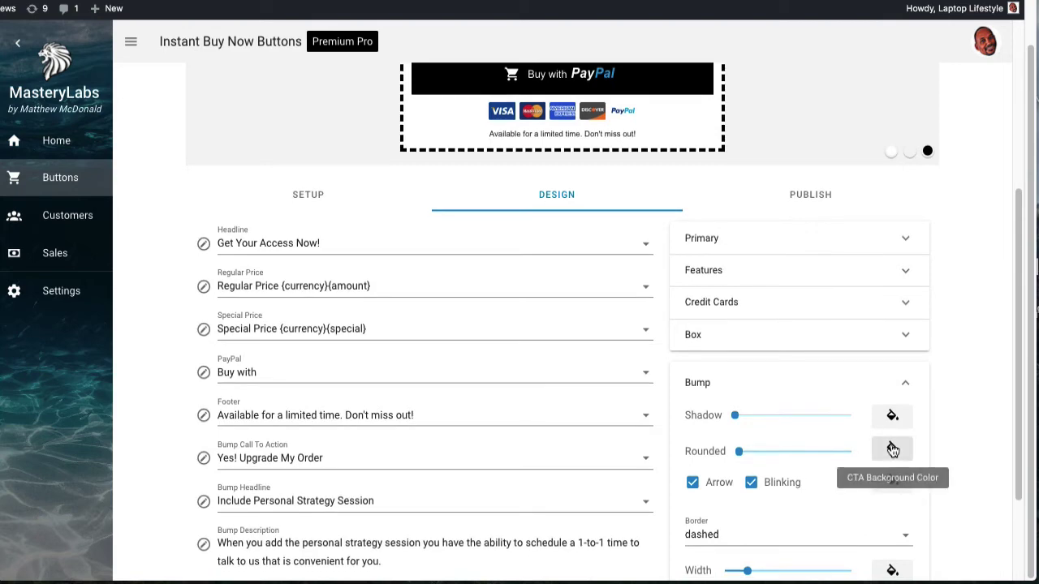
scroll(889, 448, up, 5)
scroll(890, 440, down, 6)
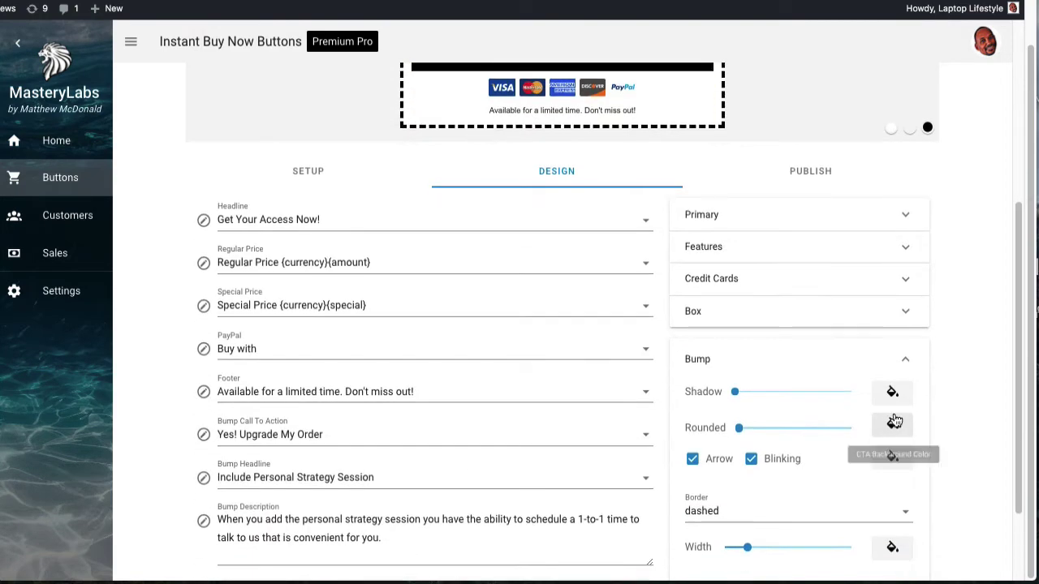
Step: Set the bump's CTA background color to light turquoise, RGB 184, 255, 244, and check it in the Profit PDF preview
click(893, 427)
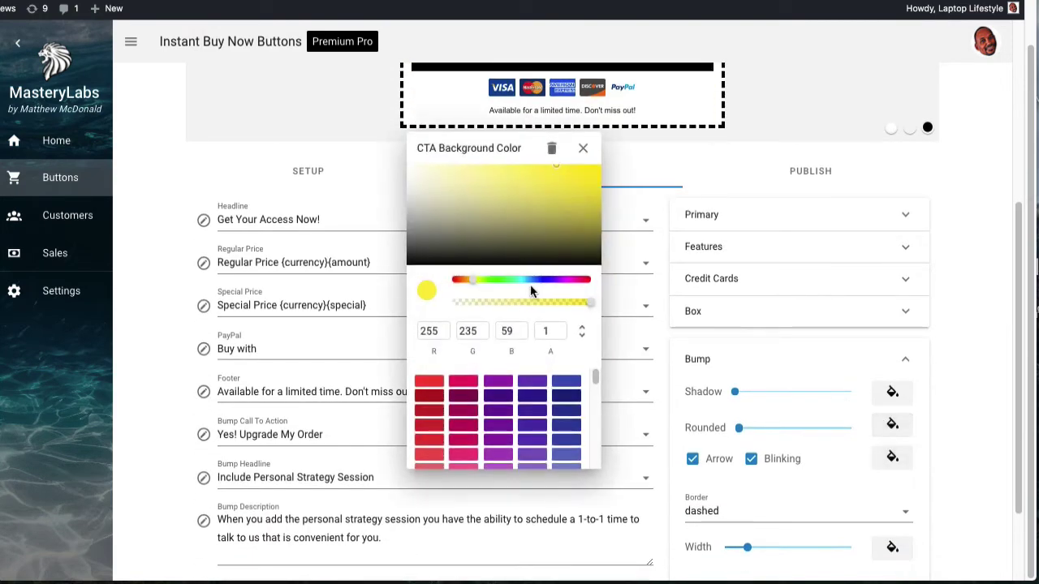
click(517, 280)
click(507, 169)
drag(506, 167, 460, 155)
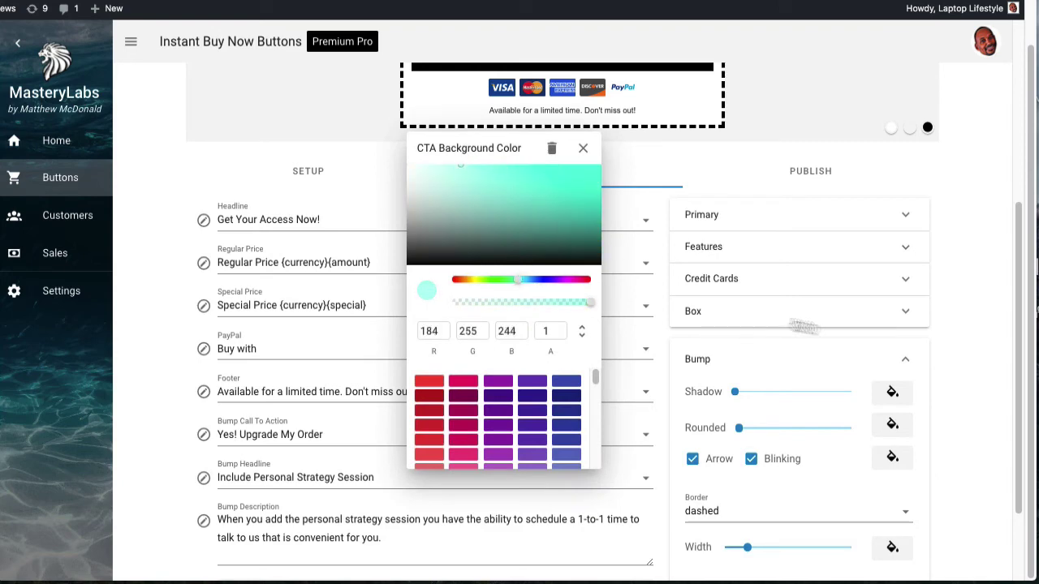
click(583, 149)
scroll(725, 253, up, 5)
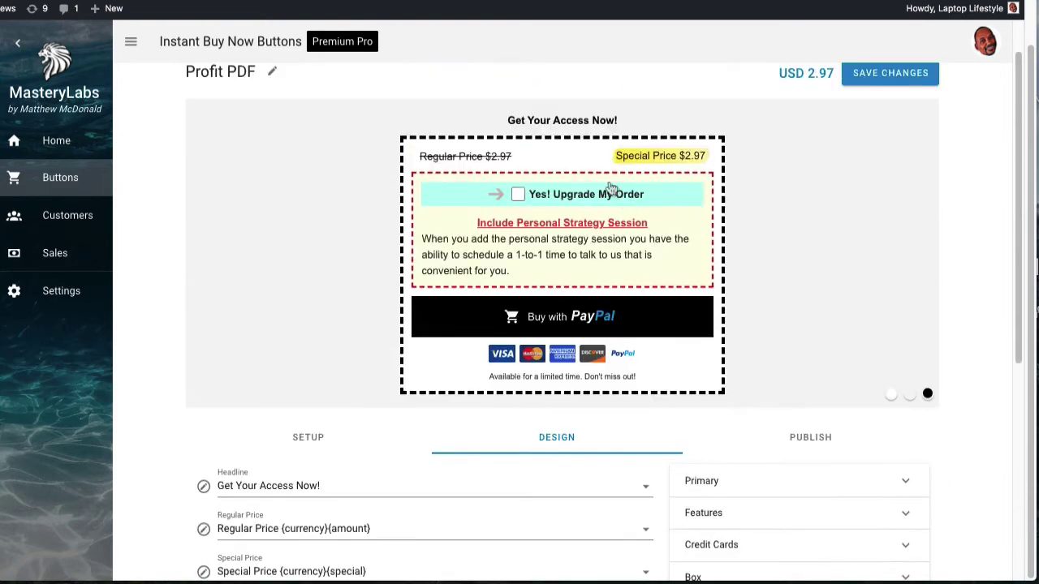
Step: Set the bump's arrow color to near-black, RGB 3, 3, 3, and check it in the preview
scroll(872, 380, down, 2)
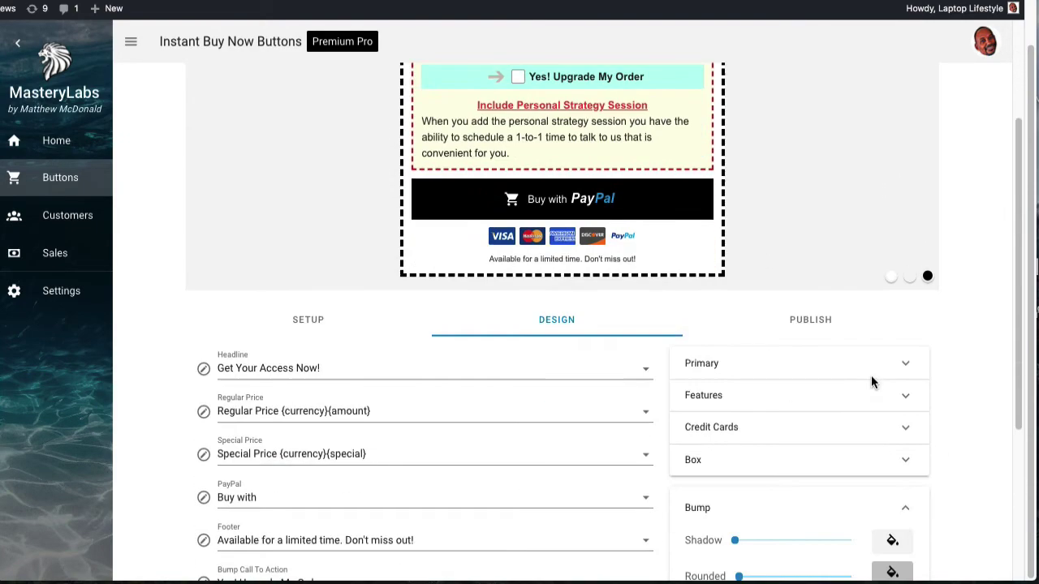
scroll(872, 377, down, 3)
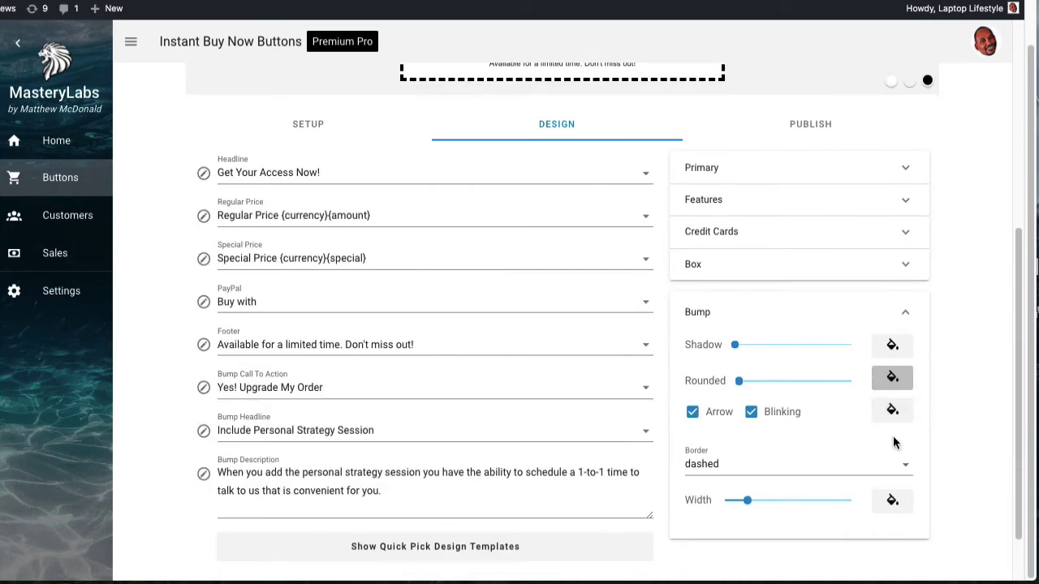
click(892, 411)
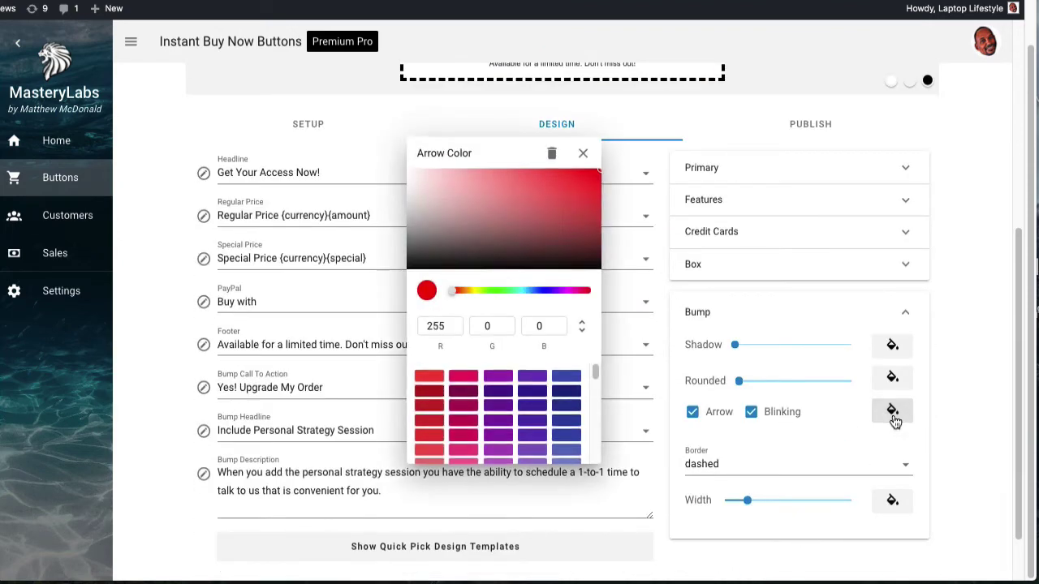
drag(466, 235, 419, 275)
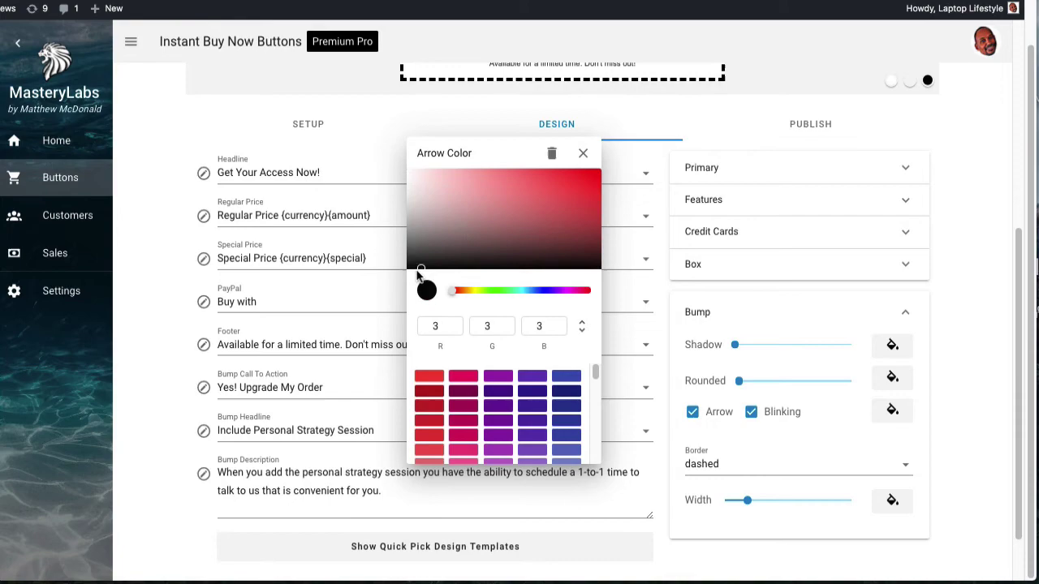
click(582, 154)
scroll(583, 162, up, 5)
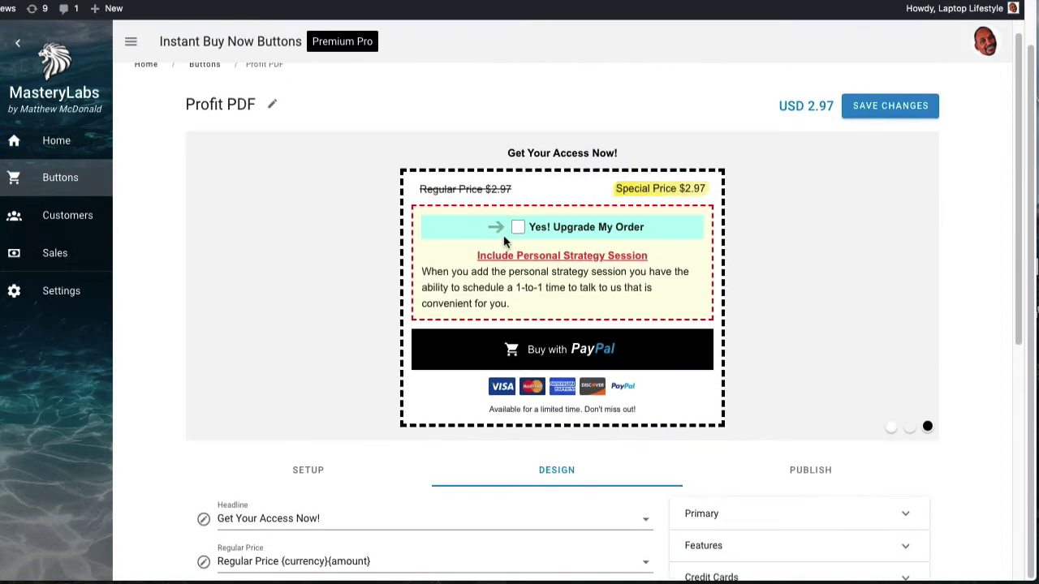
Step: Try the order bump without blinking and without the arrow, and switch both options back on
scroll(671, 323, down, 5)
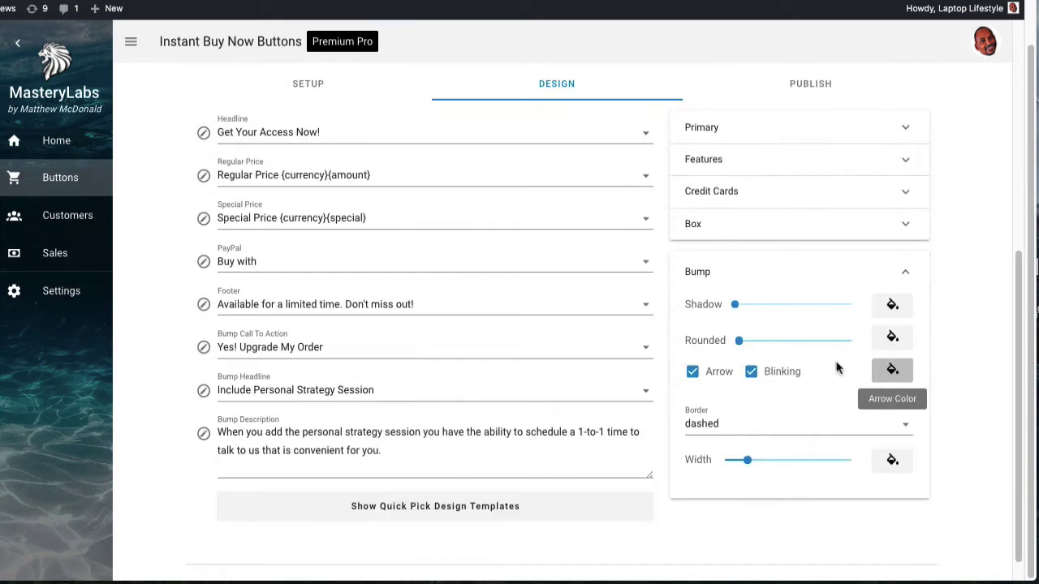
click(750, 371)
scroll(598, 327, up, 5)
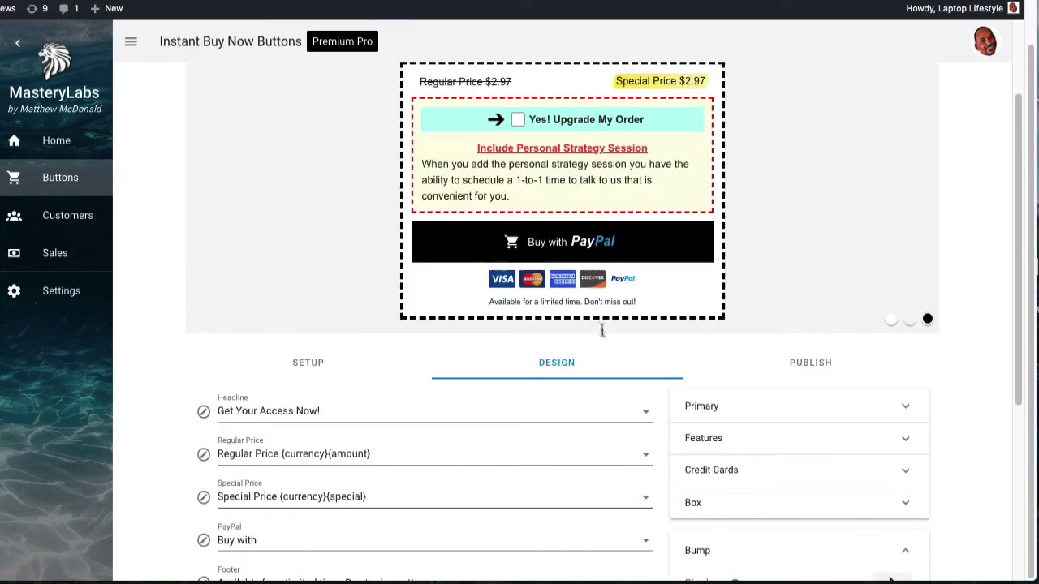
scroll(594, 326, down, 5)
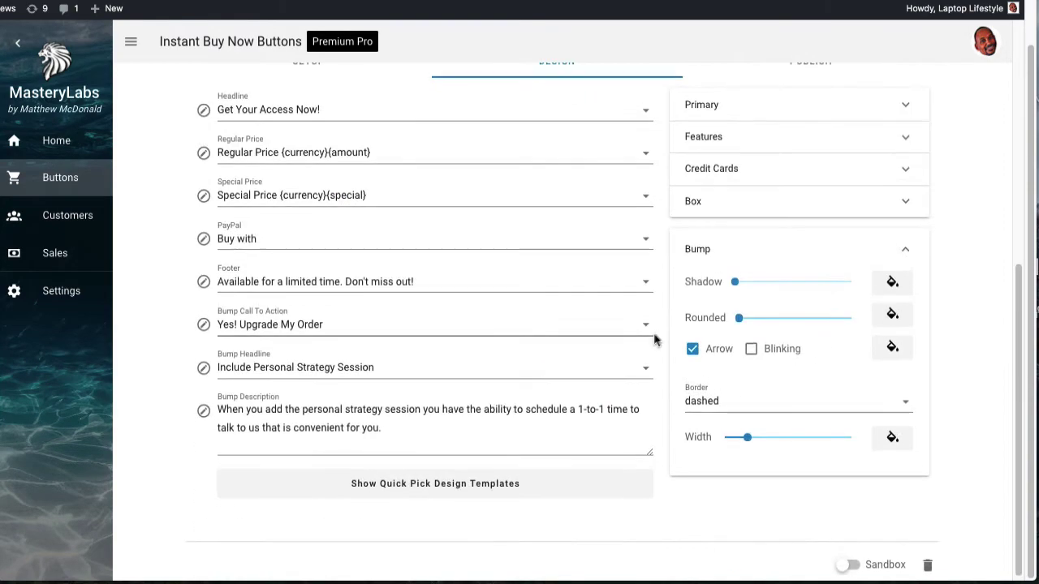
key(shift+Tab)
key(space)
scroll(595, 299, up, 4)
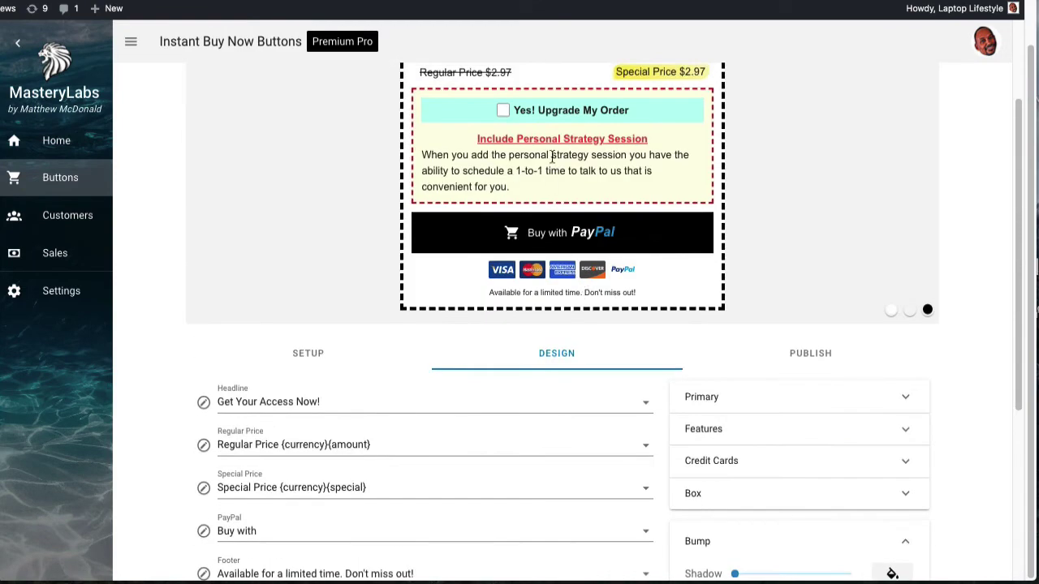
scroll(784, 428, down, 5)
click(691, 345)
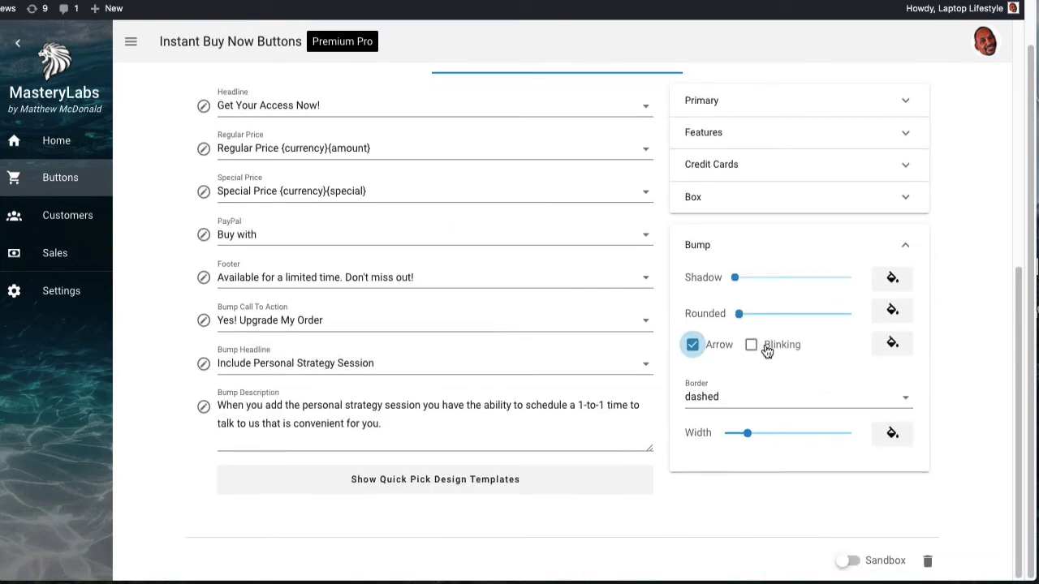
click(750, 346)
Step: Change the bump's border style to groove and check it in the button preview
click(712, 399)
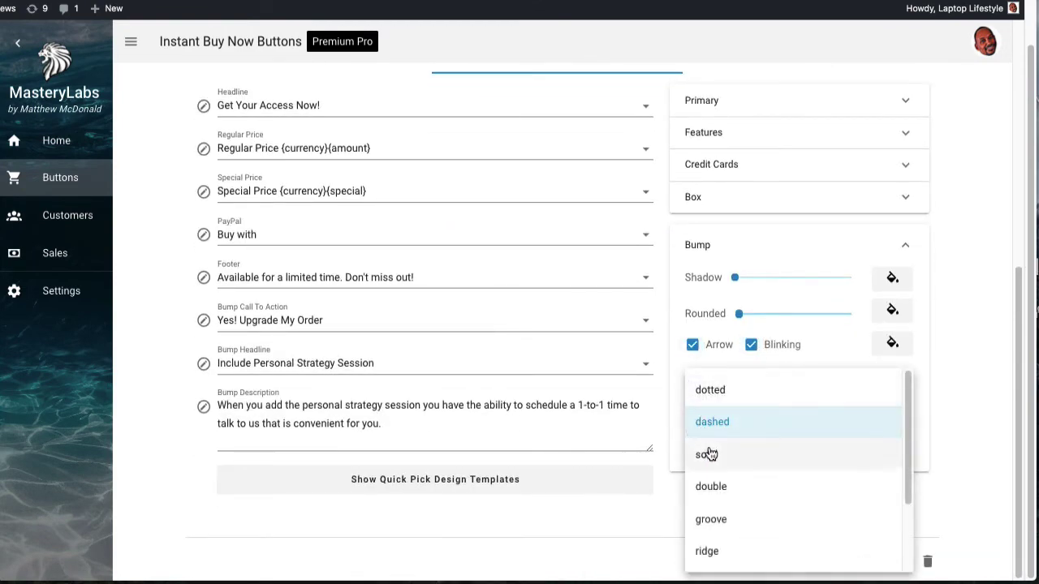
scroll(709, 458, down, 1)
click(709, 492)
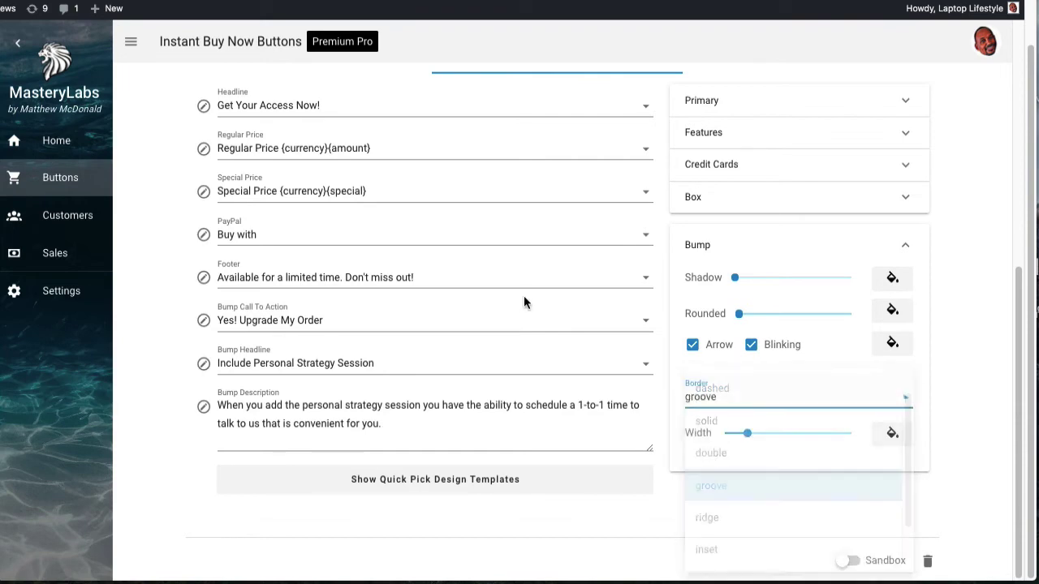
scroll(523, 301, up, 5)
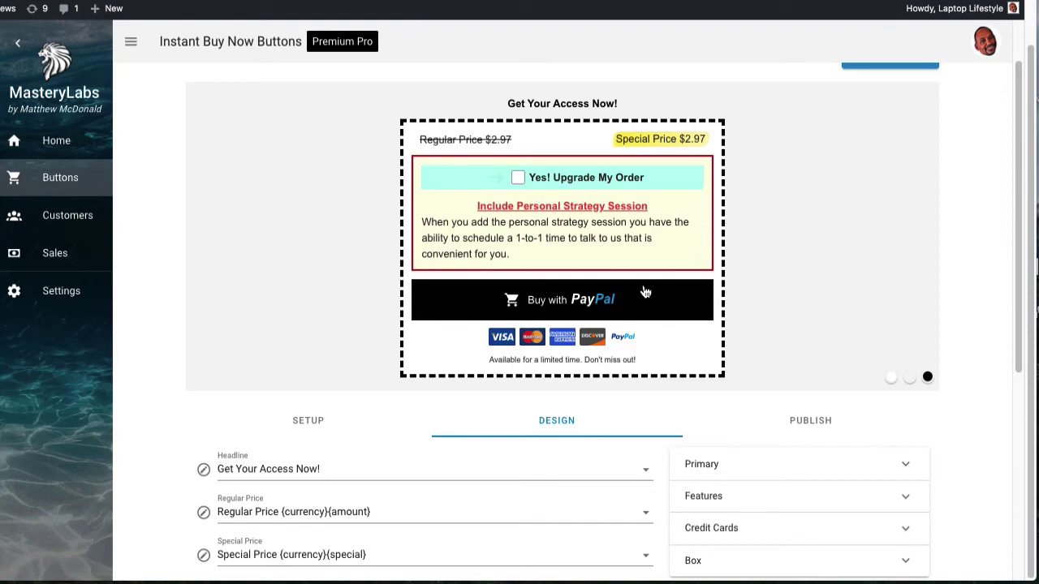
scroll(645, 292, down, 5)
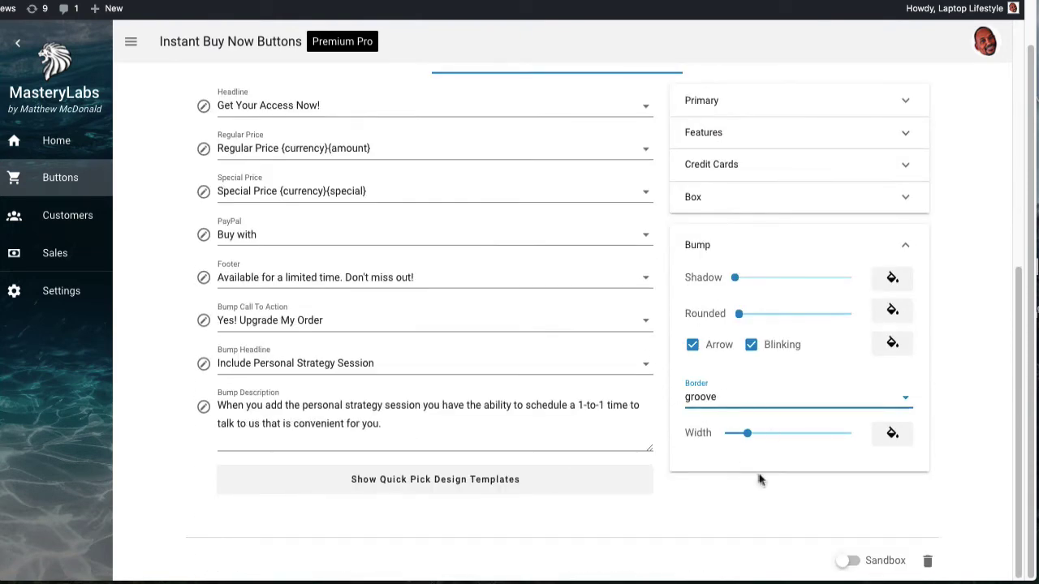
Step: Open the Profit PDF button's setup, enable More Options and review the discount, shipping, tax, cancel URL and webhook fields
scroll(718, 239, up, 3)
scroll(718, 239, down, 2)
scroll(718, 239, up, 1)
scroll(718, 239, up, 2)
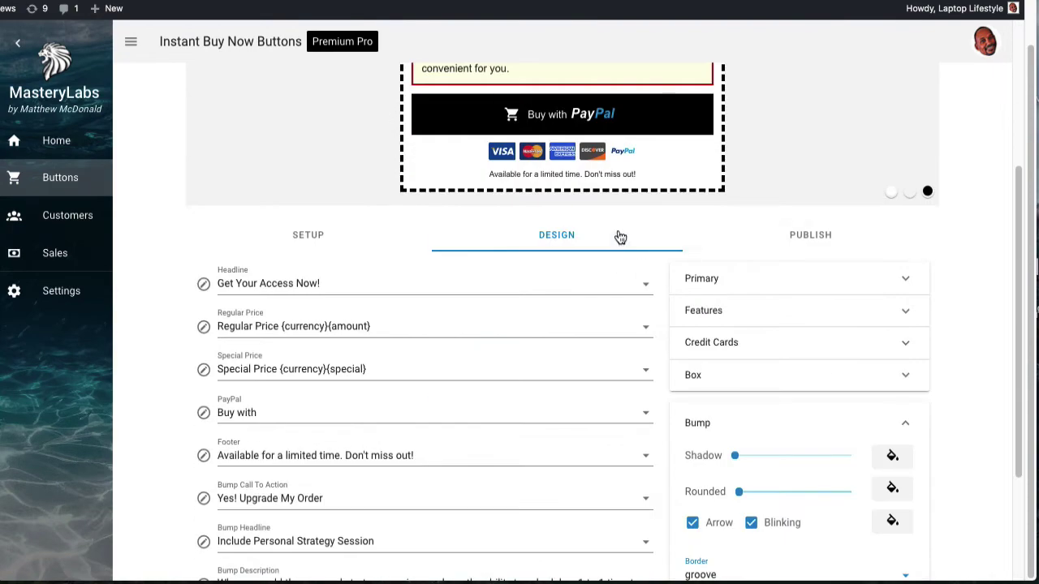
click(324, 240)
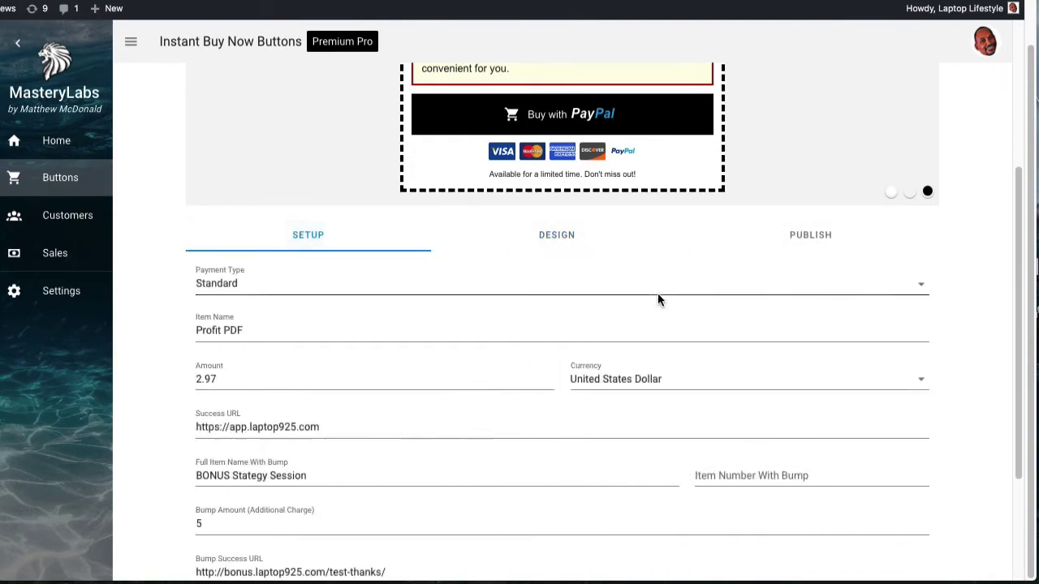
scroll(658, 294, down, 2)
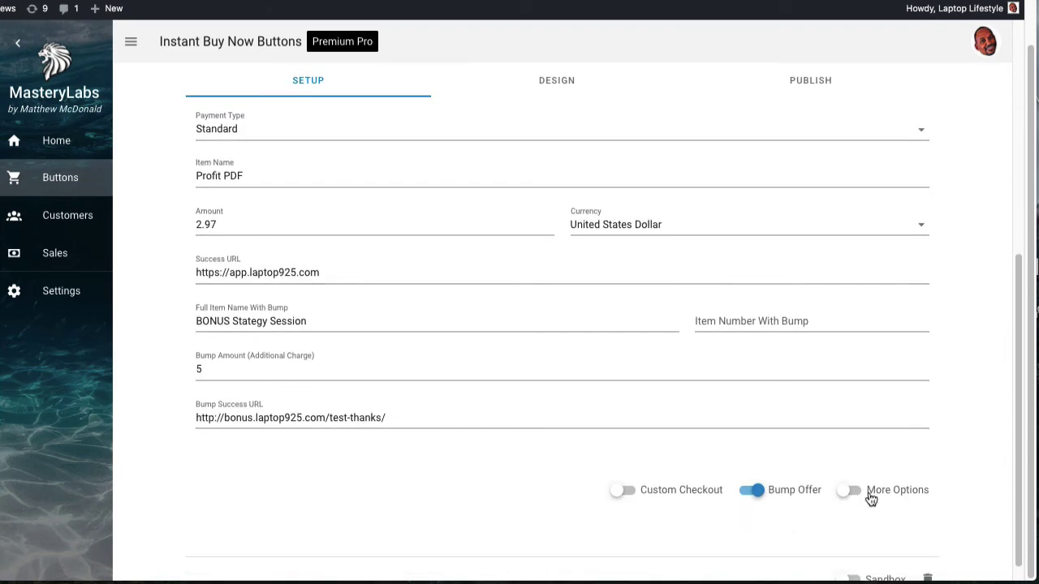
click(847, 491)
scroll(618, 399, down, 2)
scroll(487, 284, up, 1)
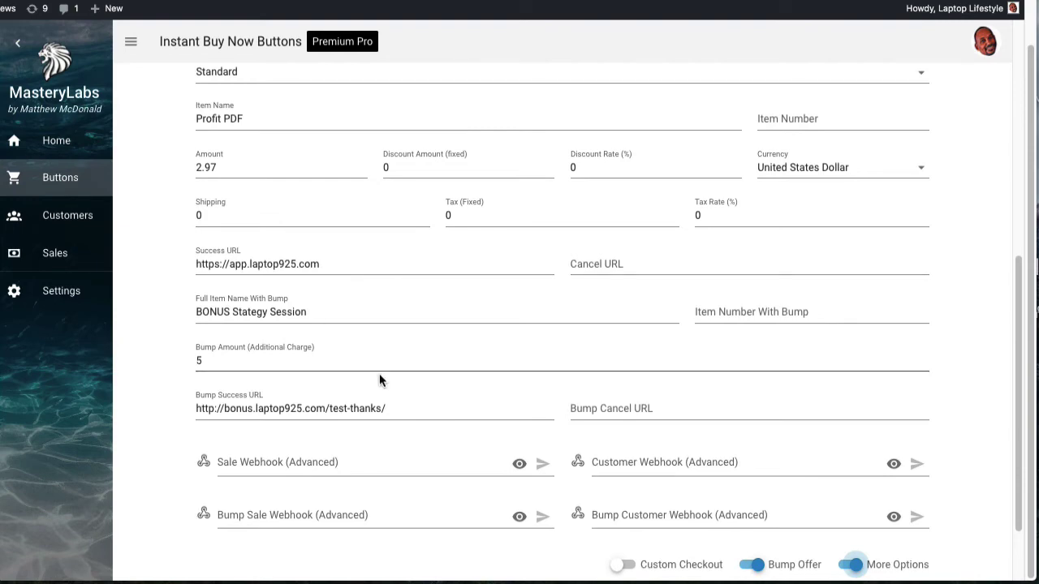
scroll(371, 364, down, 1)
scroll(762, 475, up, 5)
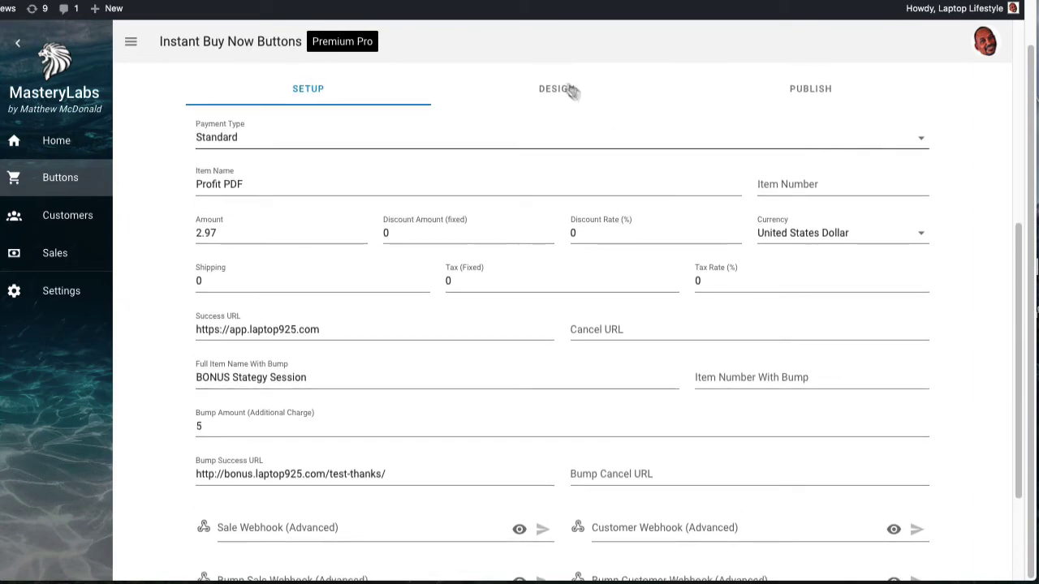
Step: Return to the Profit PDF button's design settings and look over the restyled order bump in the preview
click(560, 90)
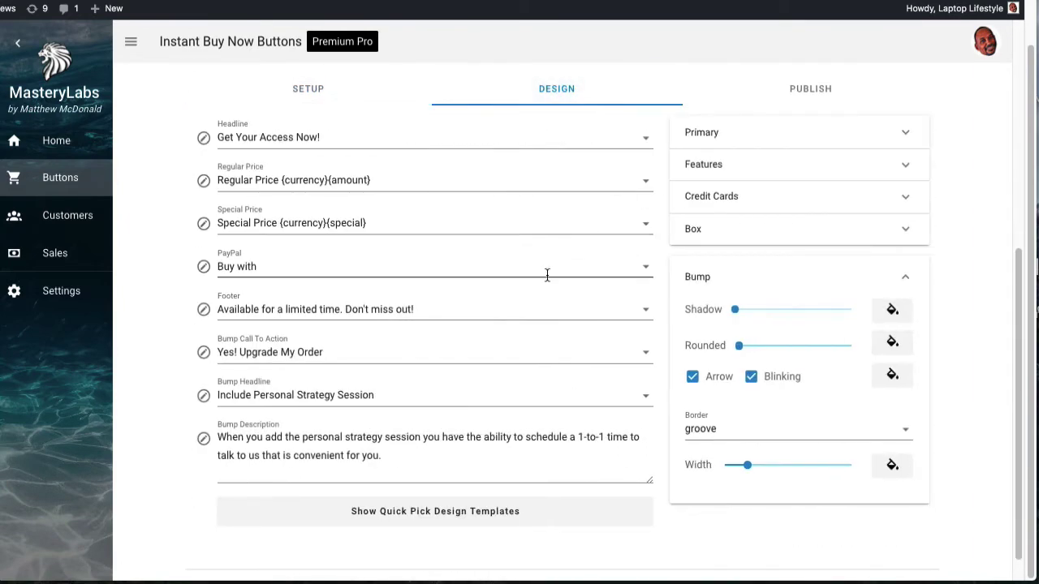
scroll(543, 281, down, 2)
scroll(279, 202, up, 10)
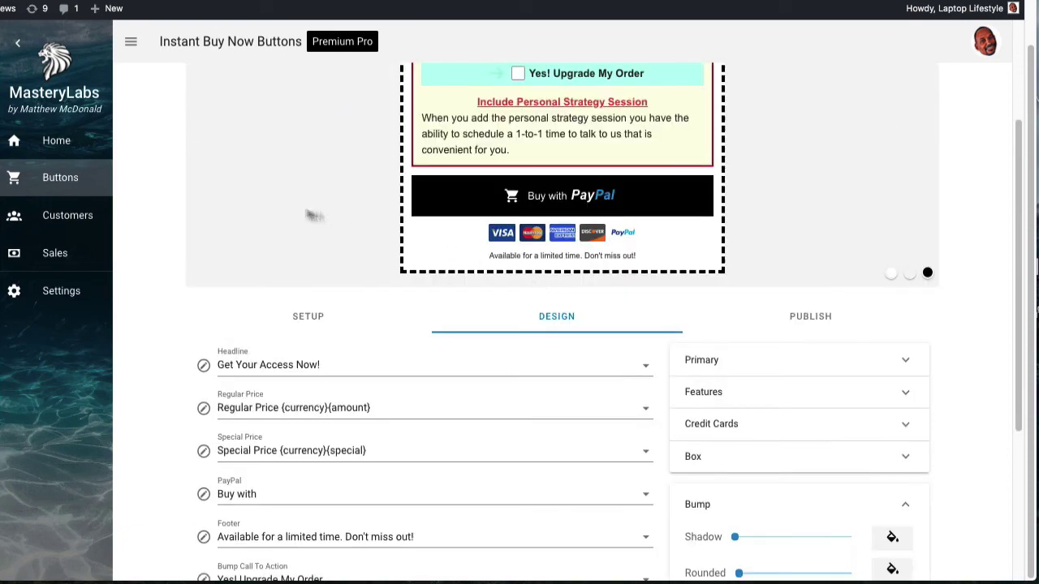
scroll(272, 192, up, 2)
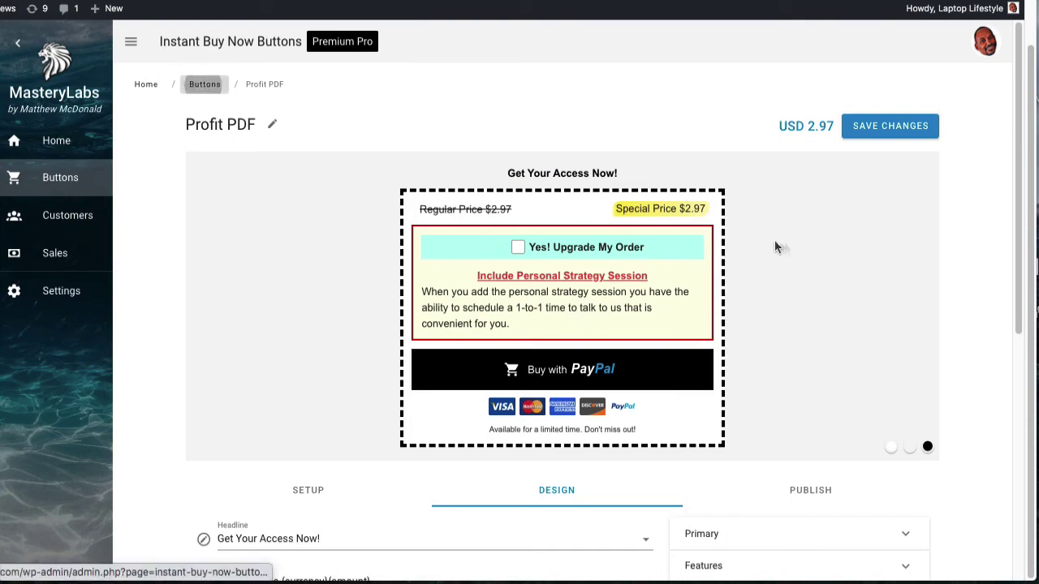
click(204, 84)
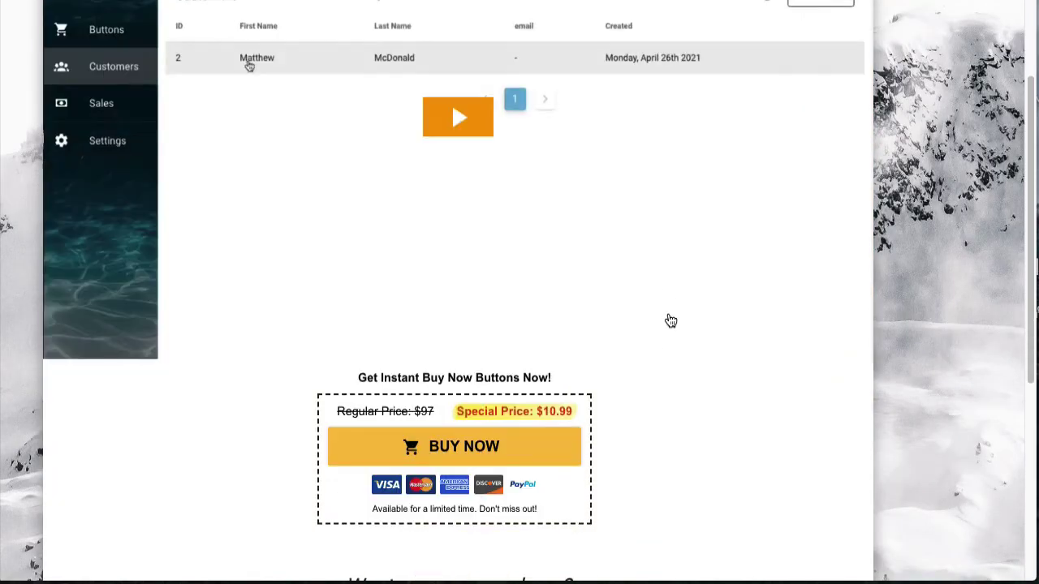
Step: Review the Instant Buy Now Buttons sales page with its unlimited domains offer, and the Premium Pro upgrade page's order bump
scroll(670, 320, down, 3)
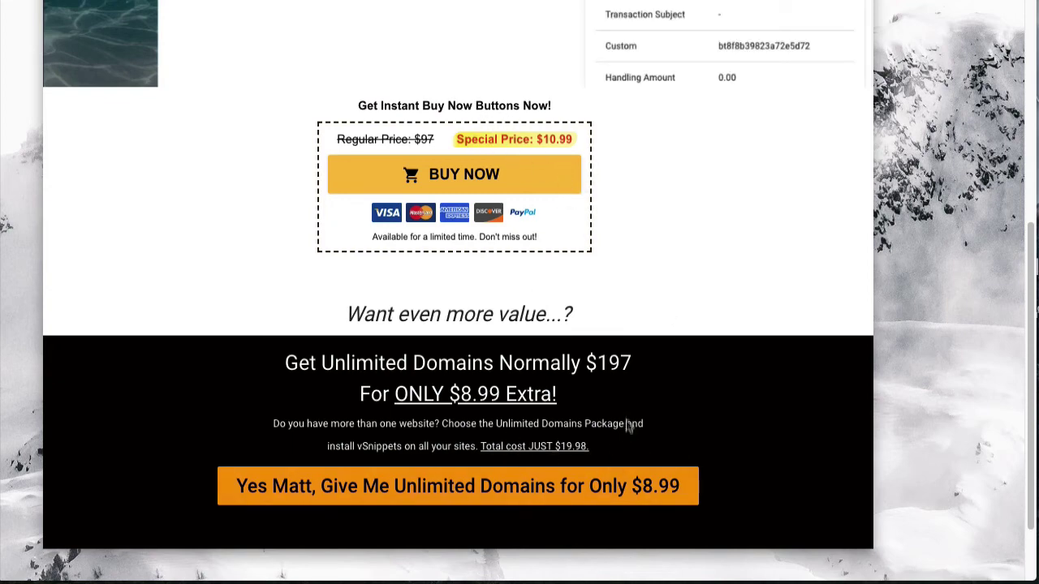
scroll(627, 411, up, 1)
scroll(627, 411, down, 2)
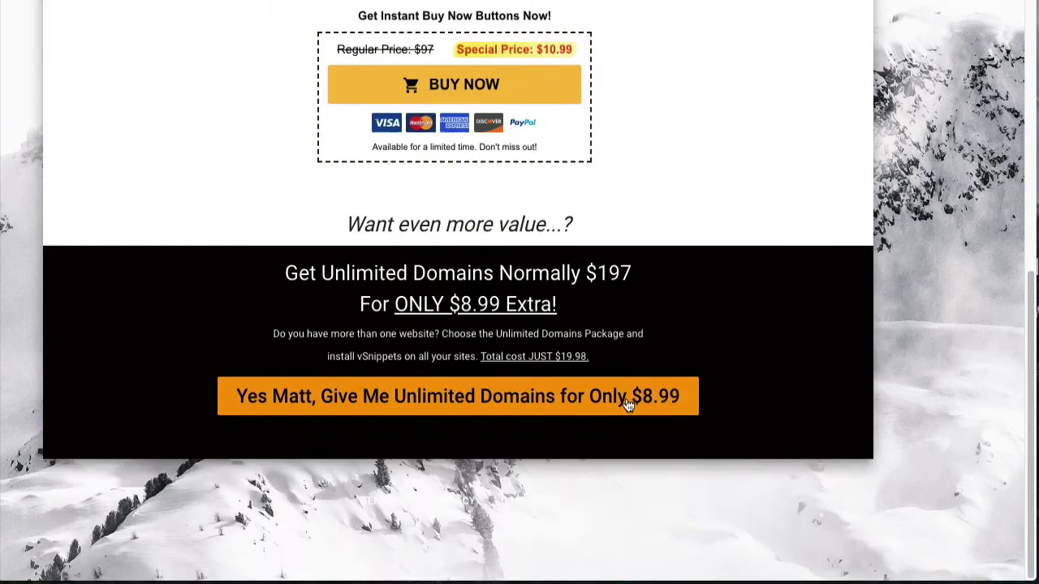
scroll(711, 370, up, 1)
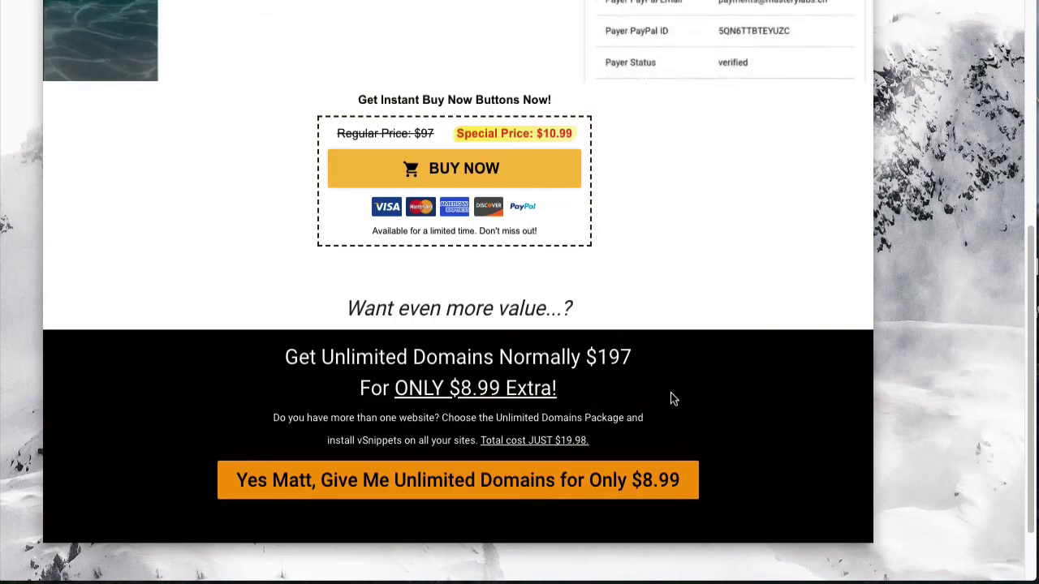
scroll(671, 362, up, 5)
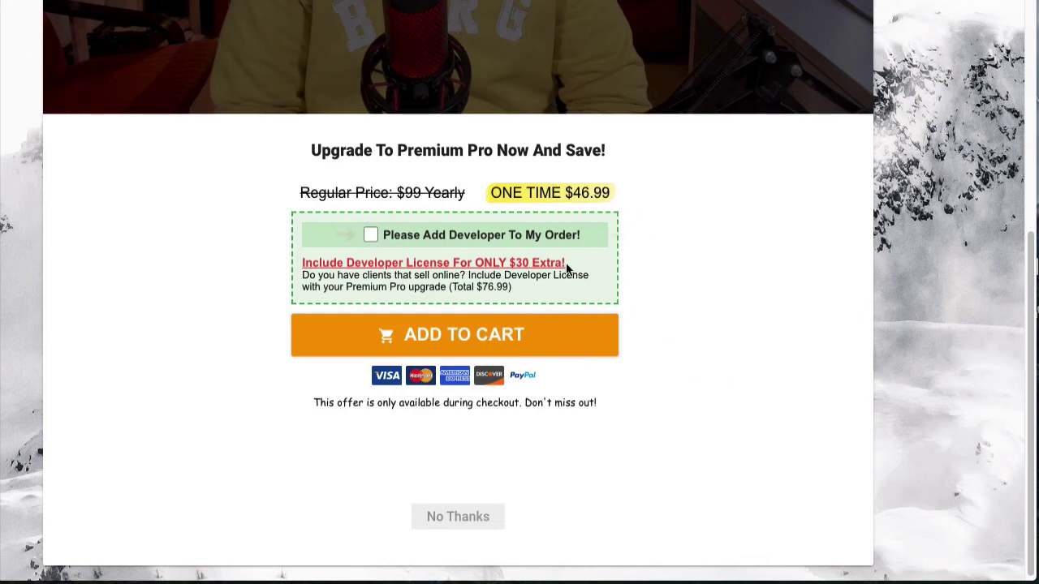
scroll(664, 326, up, 1)
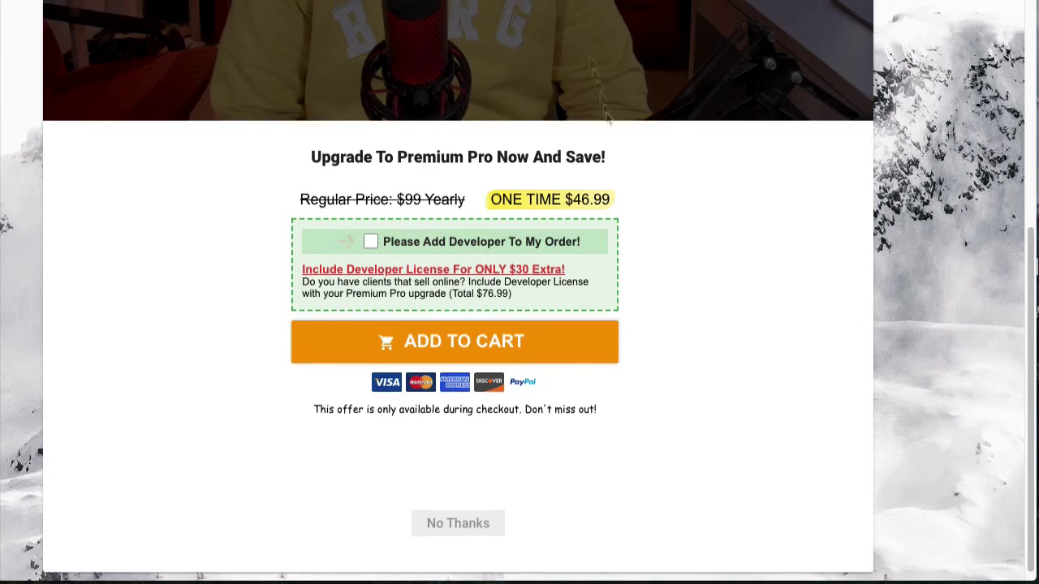